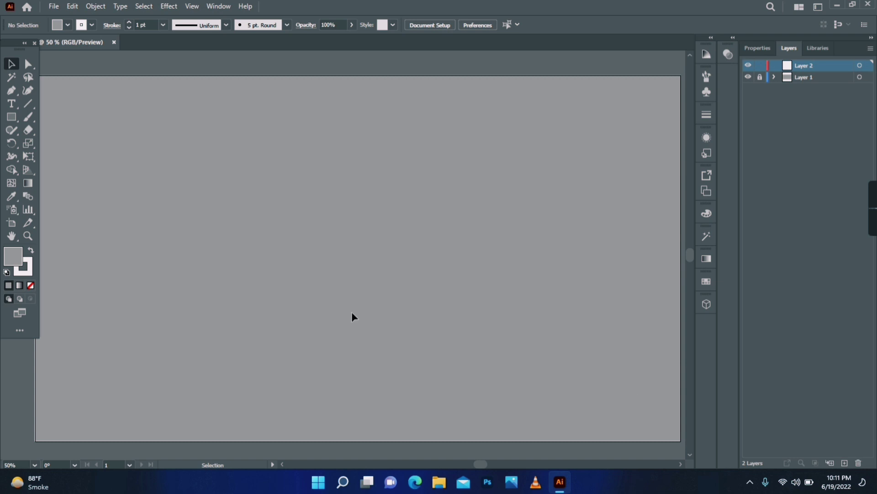
- Draw a square in the upper middle of the artboard, filled with orange BC5F0C and without a stroke
{"action": "left_click", "coordinate": [12, 117]}
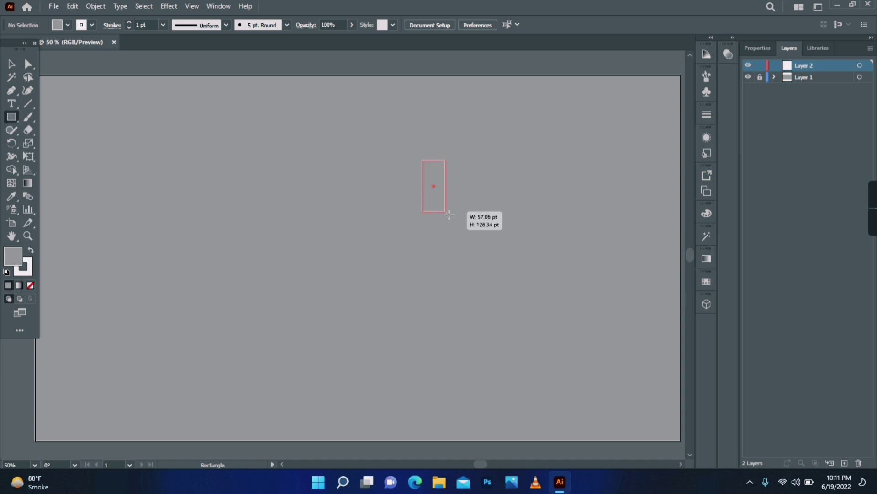
{"action": "left_click_drag", "start_coordinate": [449, 214], "coordinate": [498, 235]}
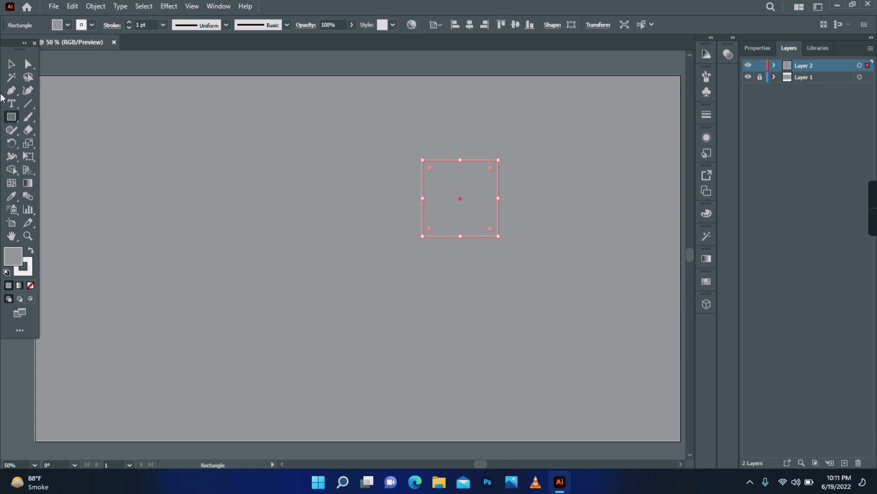
{"action": "double_click", "coordinate": [16, 263]}
{"action": "left_click", "coordinate": [323, 404]}
{"action": "left_click", "coordinate": [298, 308]}
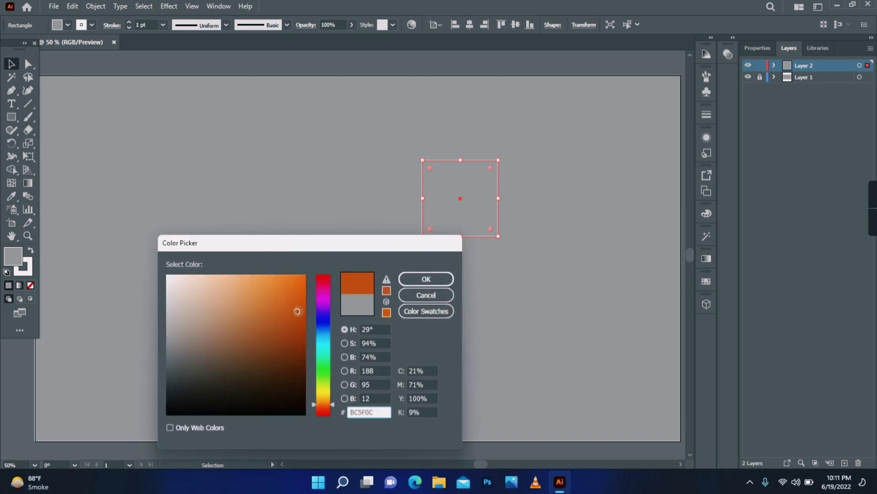
{"action": "left_click", "coordinate": [427, 277]}
{"action": "left_click", "coordinate": [26, 273]}
{"action": "key", "text": "slash"}
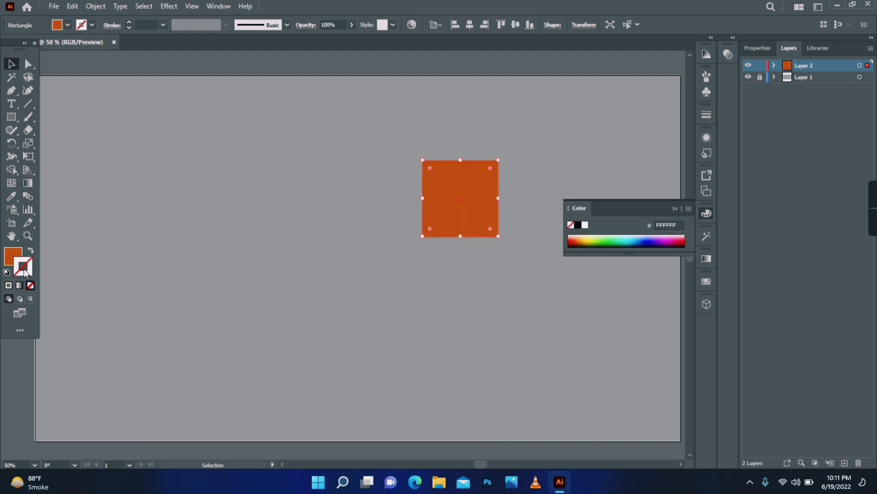
- Create an offset copy of the orange square's path at -2 pt
{"action": "left_click", "coordinate": [95, 6]}
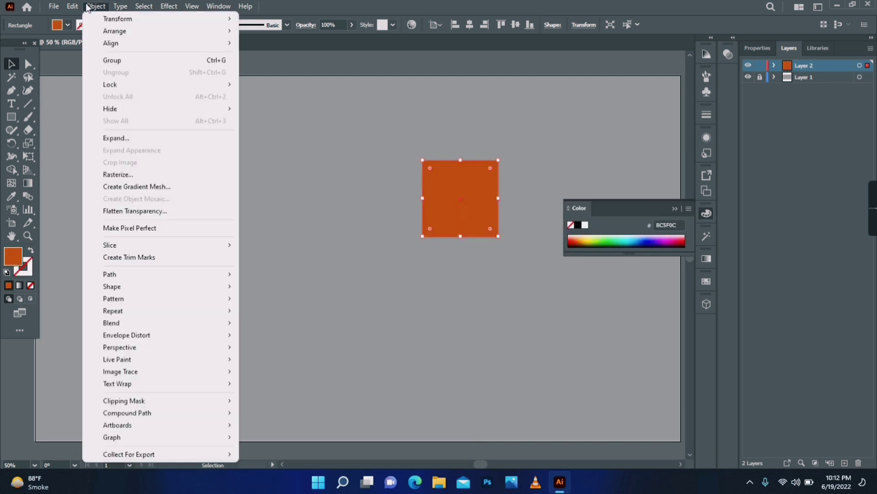
{"action": "mouse_move", "coordinate": [122, 276]}
{"action": "left_click", "coordinate": [307, 316]}
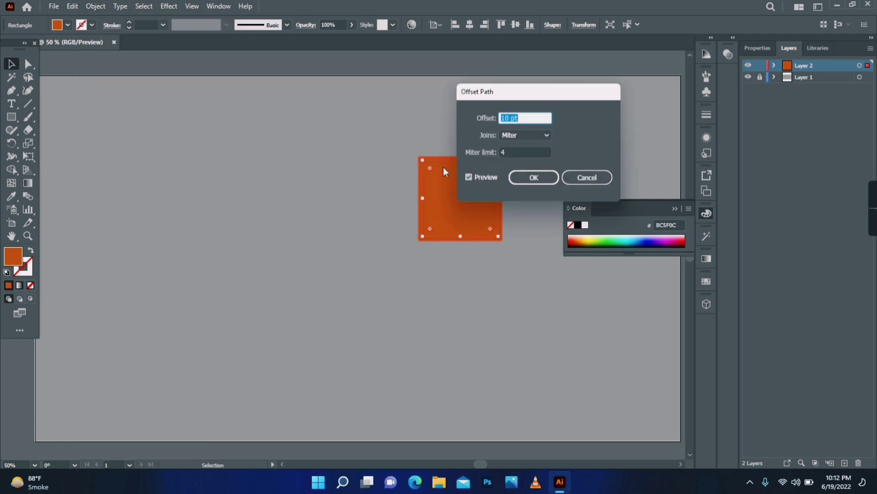
{"action": "type", "text": "0"}
{"action": "left_click", "coordinate": [533, 177]}
- Apply a linear gradient to the rear square and reduce it to two orange color stops
{"action": "left_click", "coordinate": [706, 259]}
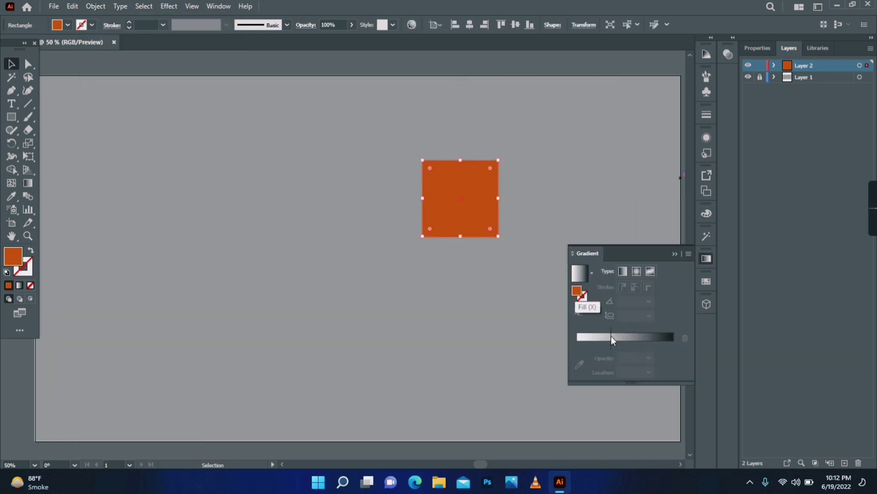
{"action": "left_click", "coordinate": [610, 336]}
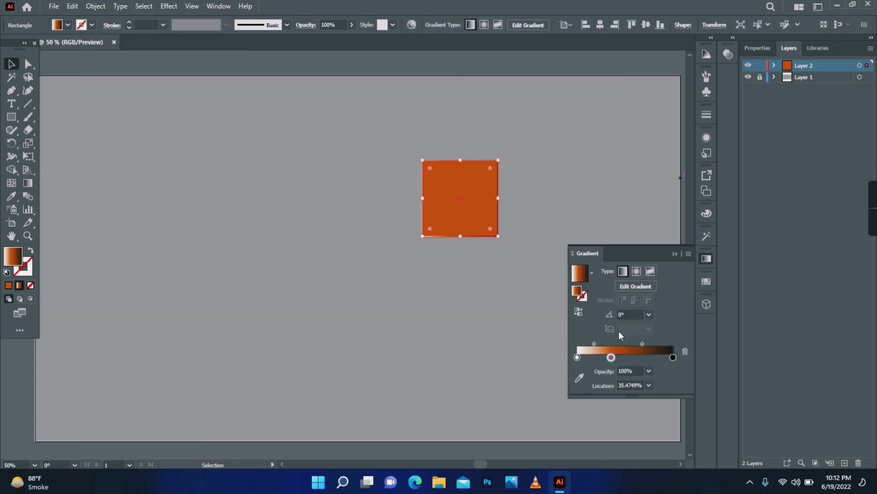
{"action": "left_click", "coordinate": [613, 357]}
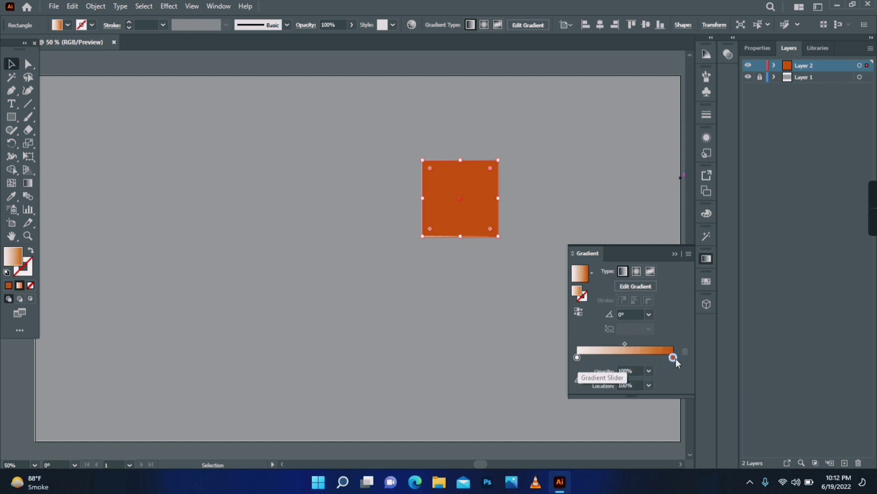
{"action": "left_click", "coordinate": [609, 358]}
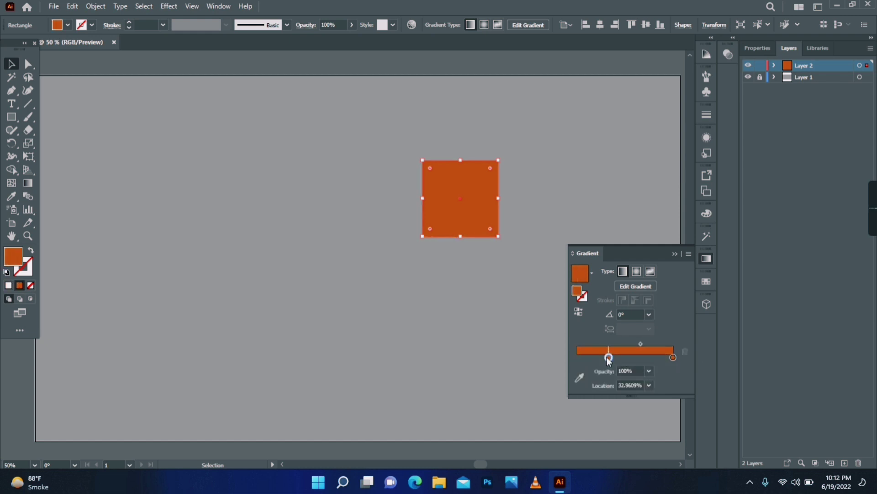
- Switch the gradient's start stop to HSB color and lower its saturation to a paler orange
{"action": "double_click", "coordinate": [577, 357]}
{"action": "left_click", "coordinate": [672, 211]}
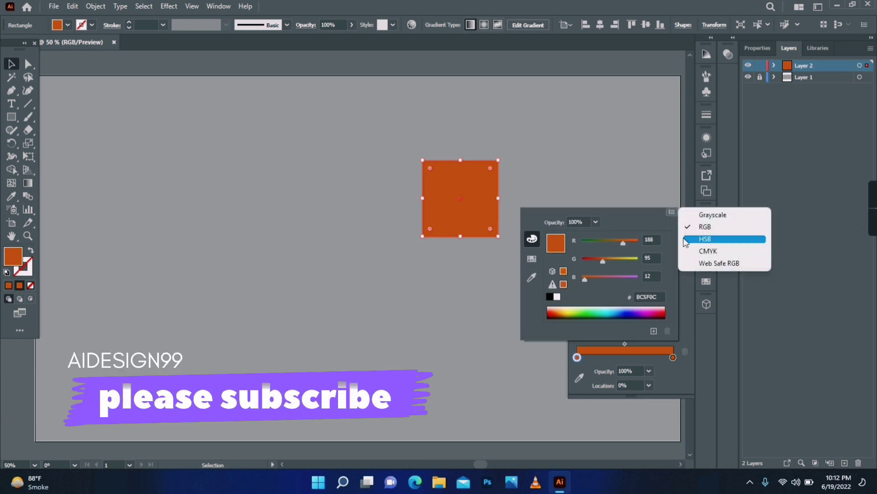
{"action": "left_click", "coordinate": [694, 233]}
{"action": "left_click", "coordinate": [613, 259]}
- Darken the gradient's end stop to a deep brown by lowering its brightness
{"action": "left_click", "coordinate": [672, 356]}
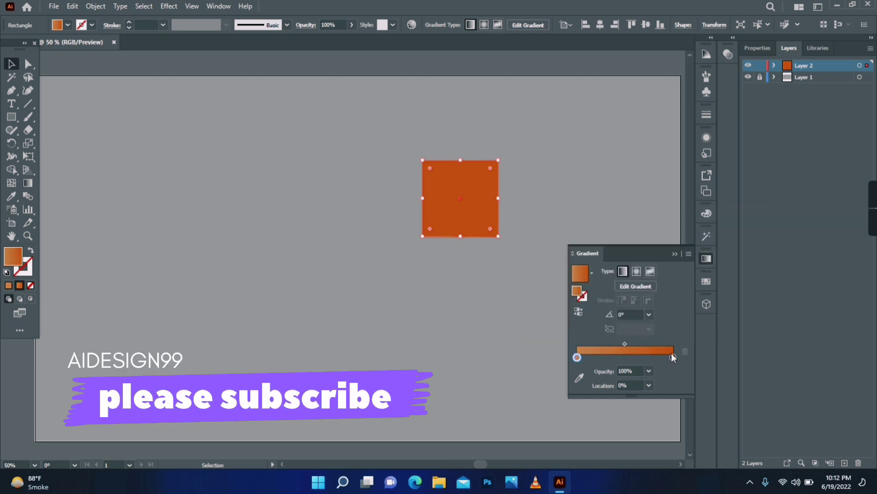
{"action": "double_click", "coordinate": [672, 357]}
{"action": "left_click", "coordinate": [610, 276]}
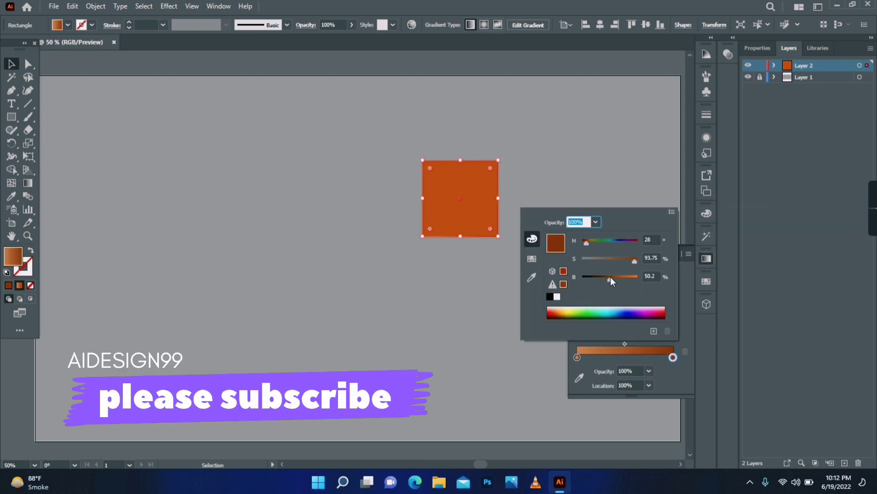
{"action": "left_click", "coordinate": [605, 276]}
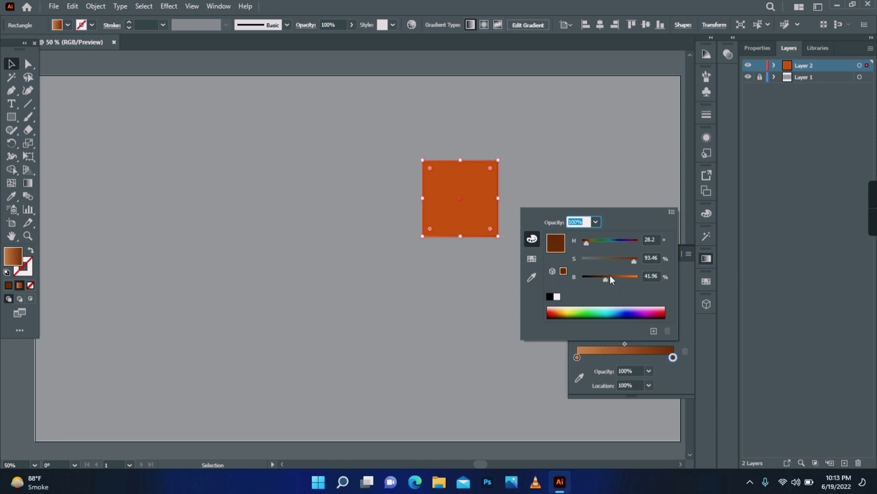
{"action": "left_click", "coordinate": [608, 276]}
{"action": "left_click", "coordinate": [629, 359]}
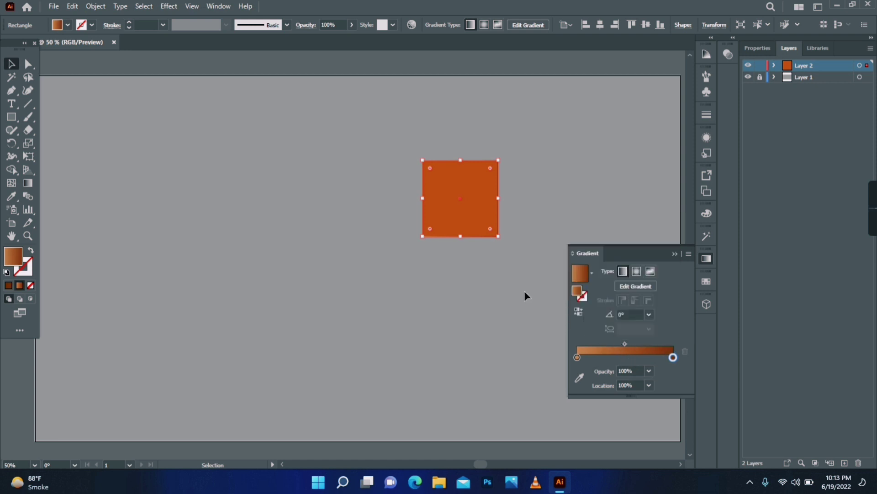
- Run the rear square's gradient from top to bottom at about -86° and group both squares
{"action": "left_click", "coordinate": [28, 183]}
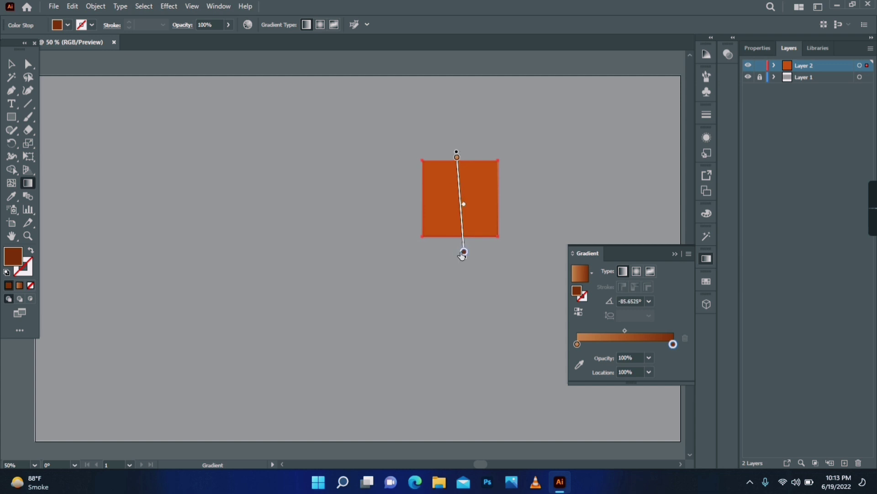
{"action": "left_click", "coordinate": [12, 64]}
{"action": "left_click", "coordinate": [455, 190]}
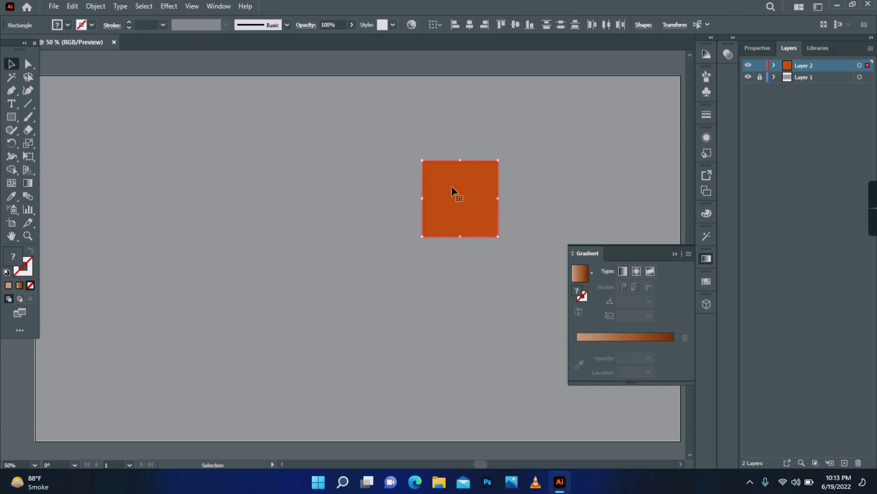
{"action": "right_click", "coordinate": [453, 188]}
{"action": "left_click", "coordinate": [487, 258]}
{"action": "left_click", "coordinate": [459, 286]}
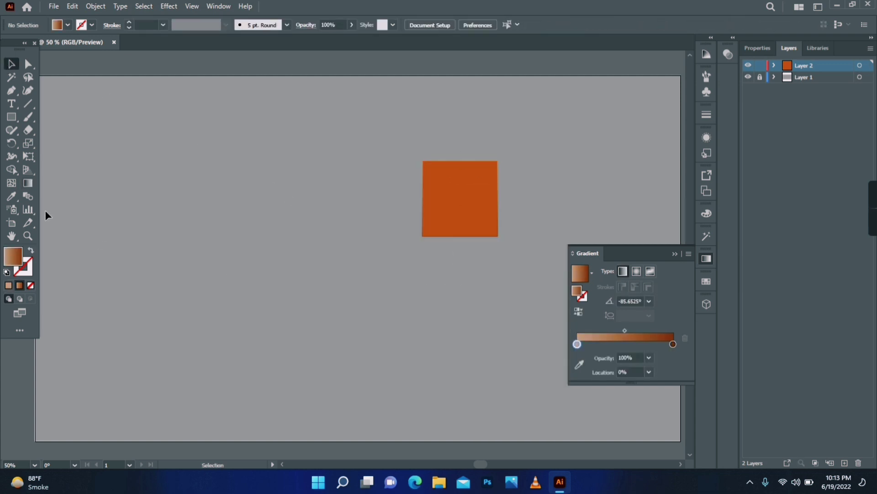
- Draw a mustard-yellow circle about 130 pt in diameter, centered on the orange square
{"action": "left_click_drag", "start_coordinate": [441, 181], "coordinate": [493, 233]}
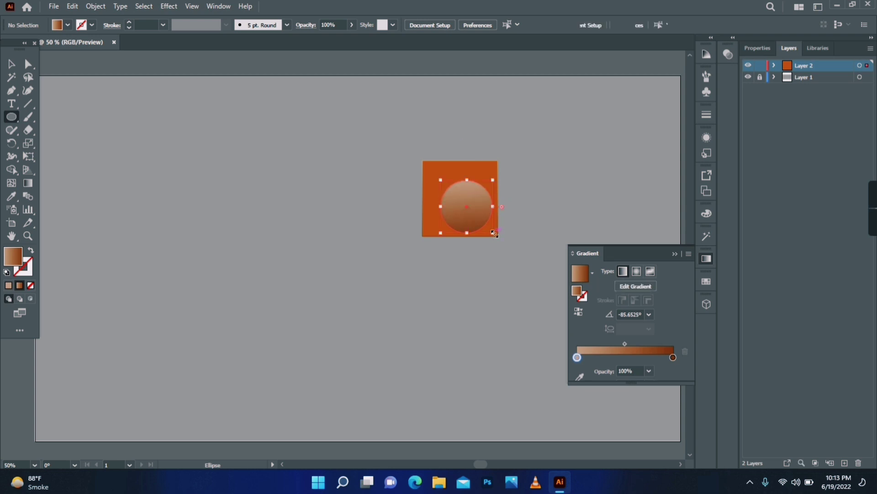
{"action": "key", "text": "v"}
{"action": "double_click", "coordinate": [19, 257]}
{"action": "left_click_drag", "start_coordinate": [323, 404], "coordinate": [323, 397]}
{"action": "left_click", "coordinate": [302, 314]}
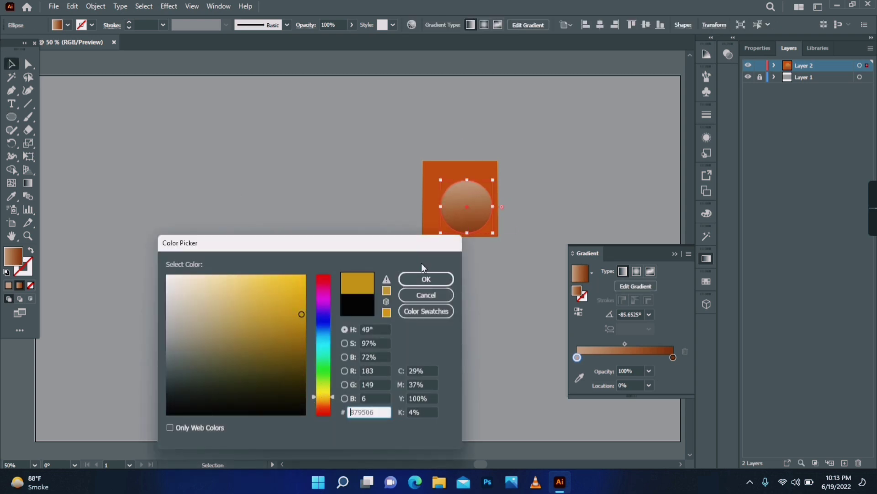
{"action": "left_click", "coordinate": [425, 277]}
{"action": "double_click", "coordinate": [13, 256]}
{"action": "left_click", "coordinate": [280, 305]}
{"action": "left_click", "coordinate": [425, 279]}
{"action": "left_click", "coordinate": [11, 64]}
{"action": "left_click_drag", "start_coordinate": [481, 198], "coordinate": [481, 198]}
- Create an offset copy of the yellow circle's path at -2 pt
{"action": "left_click", "coordinate": [95, 6]}
{"action": "mouse_move", "coordinate": [223, 276]}
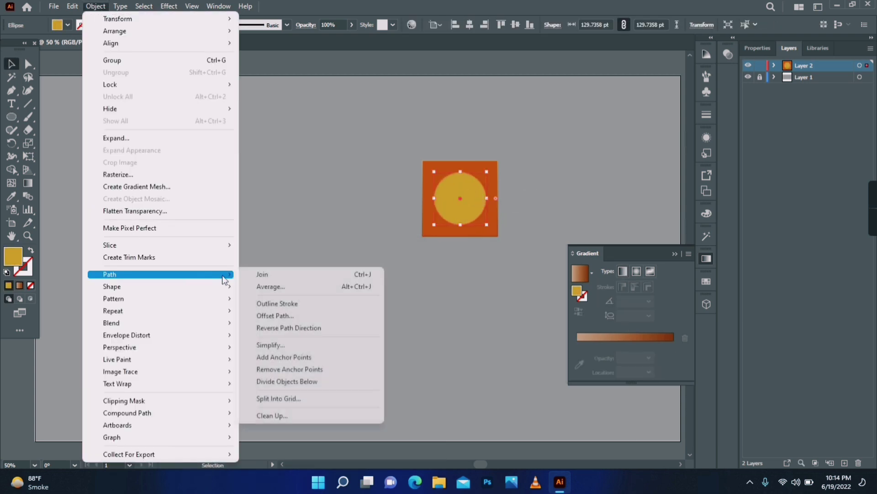
{"action": "left_click", "coordinate": [302, 317]}
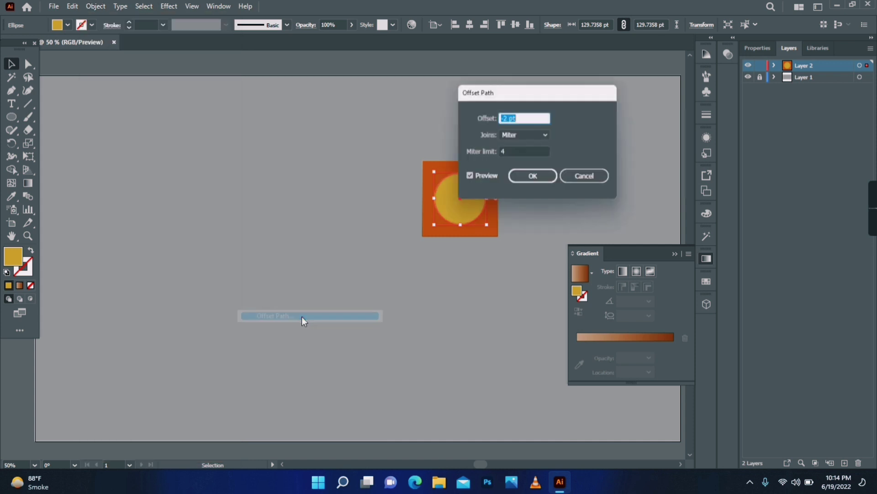
{"action": "left_click", "coordinate": [530, 176]}
- Fill the original full-size circle with a pale cream and send it behind the yellow offset circle
{"action": "right_click", "coordinate": [467, 202]}
{"action": "mouse_move", "coordinate": [501, 414]}
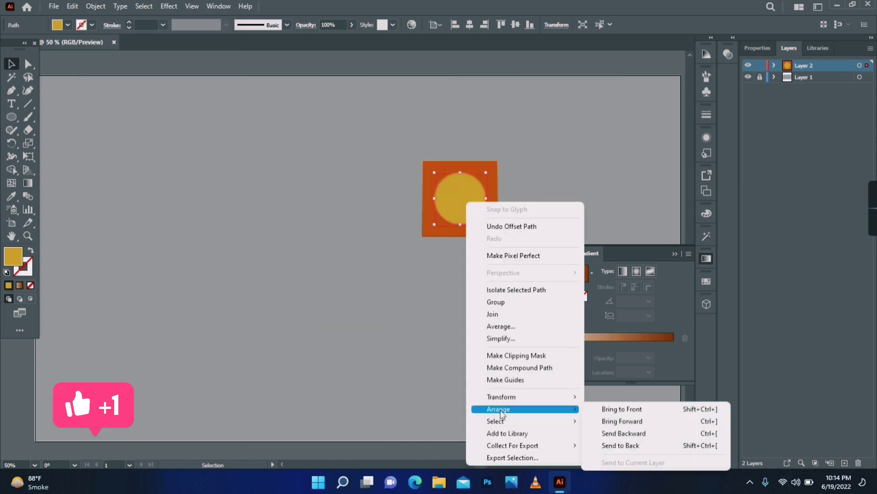
{"action": "left_click", "coordinate": [624, 432]}
{"action": "double_click", "coordinate": [14, 256]}
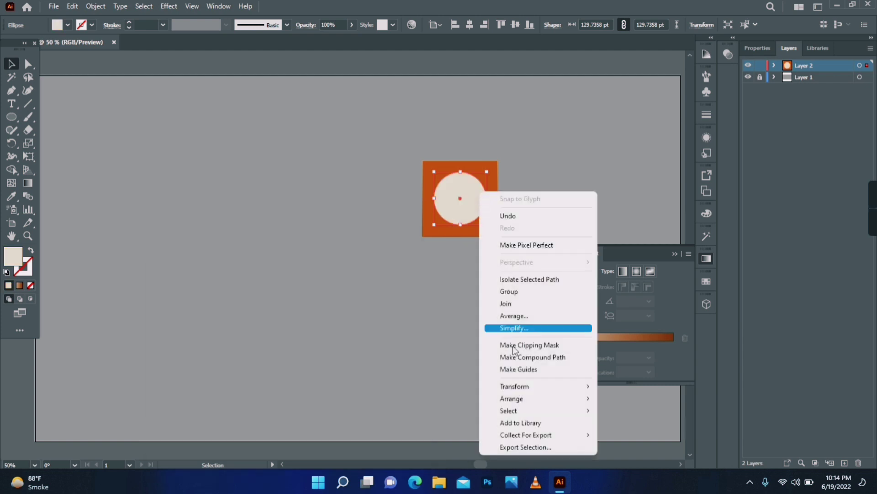
{"action": "mouse_move", "coordinate": [548, 399]}
{"action": "left_click", "coordinate": [648, 423]}
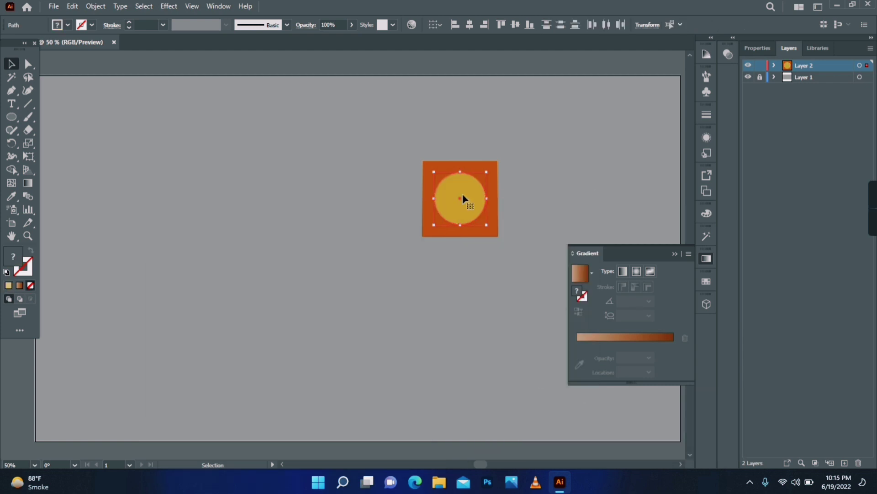
- Group the two circles and start a Drop Shadow effect on the group
{"action": "right_click", "coordinate": [479, 260]}
{"action": "left_click", "coordinate": [480, 265]}
{"action": "left_click", "coordinate": [169, 6]}
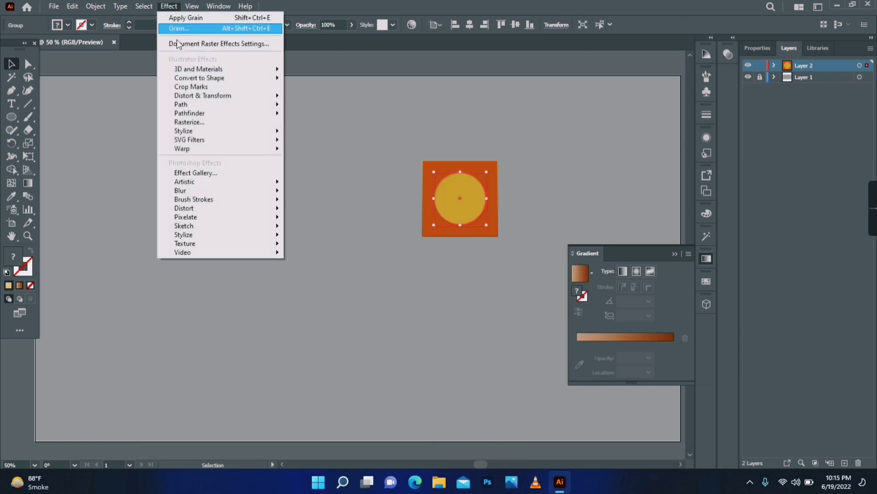
{"action": "mouse_move", "coordinate": [256, 131]}
{"action": "left_click", "coordinate": [304, 132]}
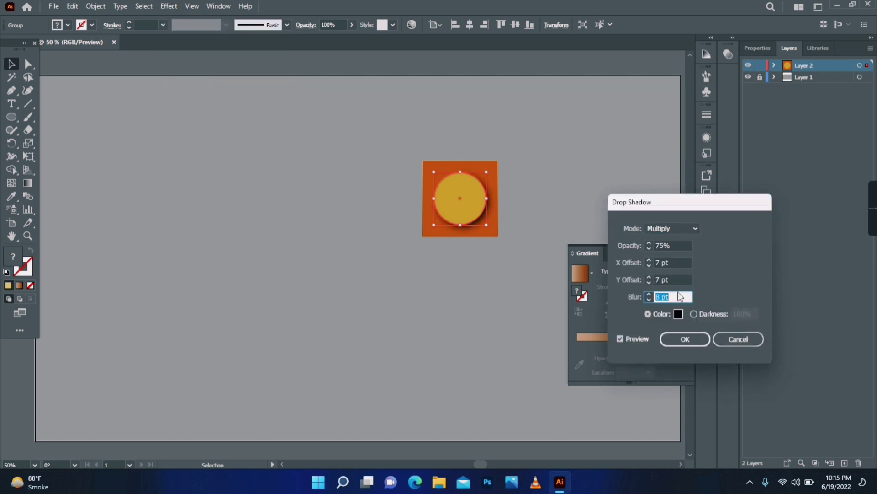
- Apply the drop shadow with 46% opacity, 4 pt X offset, 20 pt Y offset and 15 pt blur
{"action": "scroll", "coordinate": [681, 296], "scroll_direction": "up", "scroll_amount": 1}
{"action": "scroll", "coordinate": [681, 279], "scroll_direction": "down", "scroll_amount": 10}
{"action": "scroll", "coordinate": [678, 262], "scroll_direction": "down", "scroll_amount": 7}
{"action": "scroll", "coordinate": [678, 262], "scroll_direction": "up", "scroll_amount": 4}
{"action": "scroll", "coordinate": [682, 280], "scroll_direction": "down", "scroll_amount": 1}
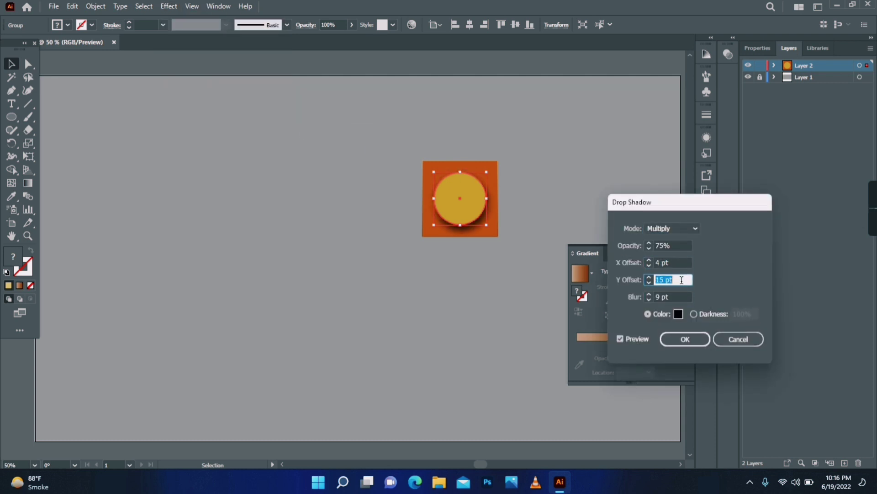
{"action": "scroll", "coordinate": [680, 263], "scroll_direction": "down", "scroll_amount": 4}
{"action": "scroll", "coordinate": [681, 279], "scroll_direction": "up", "scroll_amount": 11}
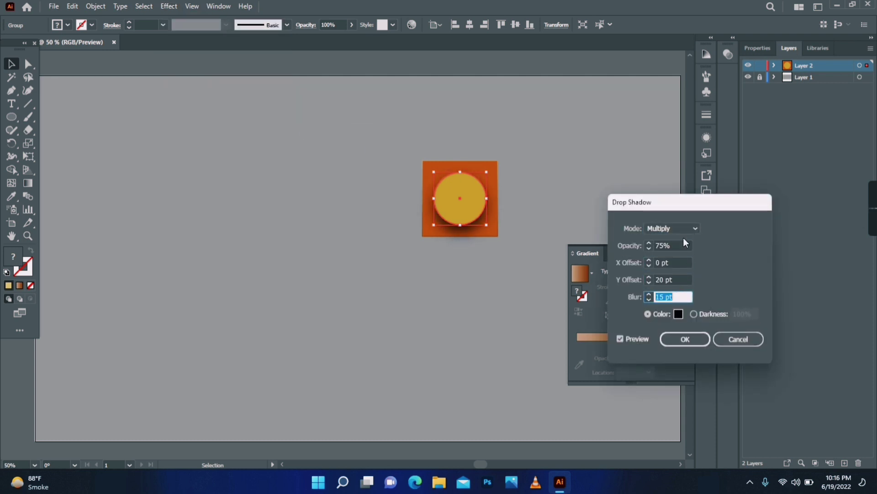
{"action": "left_click", "coordinate": [674, 261]}
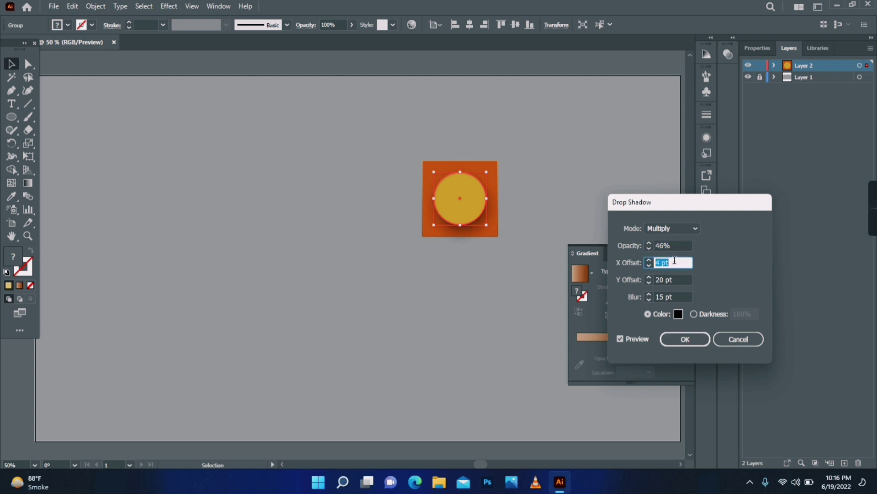
{"action": "key", "text": "Return"}
- Group the shadowed circle with the orange square
{"action": "right_click", "coordinate": [488, 191]}
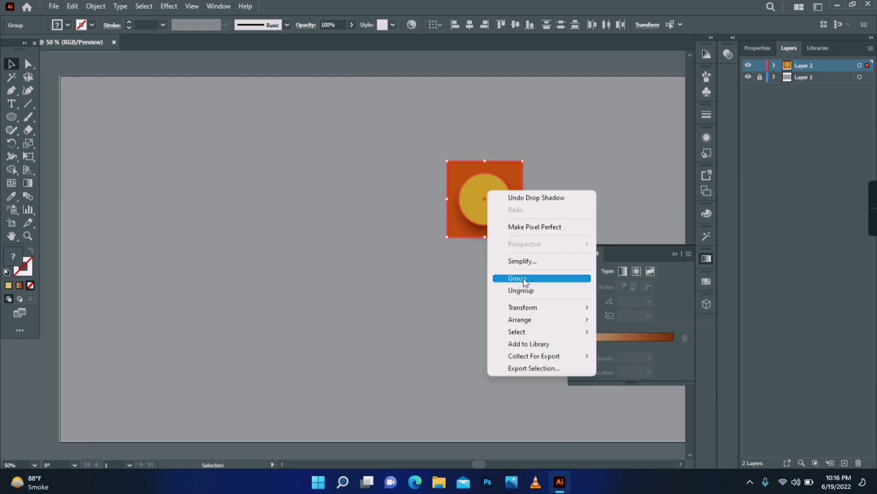
{"action": "left_click", "coordinate": [523, 279]}
- Draw a wide rectangle to the left of the square artwork and fill it with light beige
{"action": "left_click_drag", "start_coordinate": [174, 208], "coordinate": [344, 249]}
{"action": "double_click", "coordinate": [13, 256]}
{"action": "left_click", "coordinate": [222, 297]}
{"action": "key", "text": "Return"}
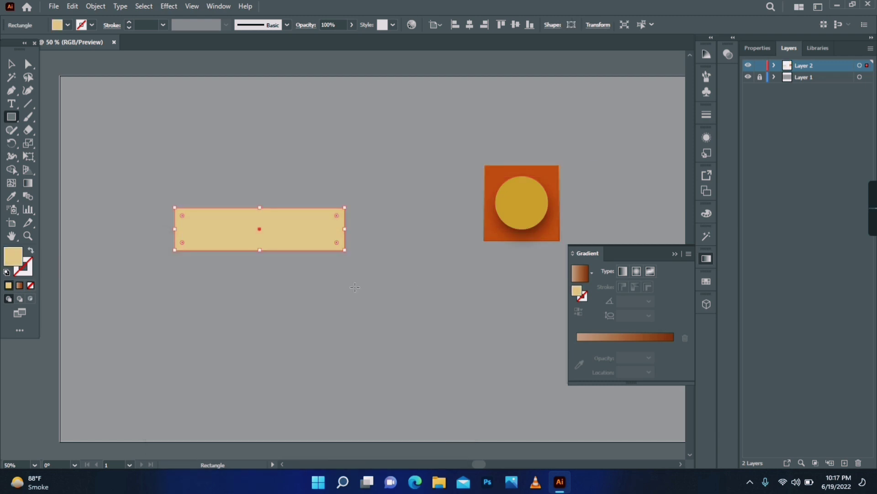
- Create an offset copy of the beige rectangle's path, slightly inside its edges
{"action": "left_click", "coordinate": [95, 6]}
{"action": "mouse_move", "coordinate": [192, 273]}
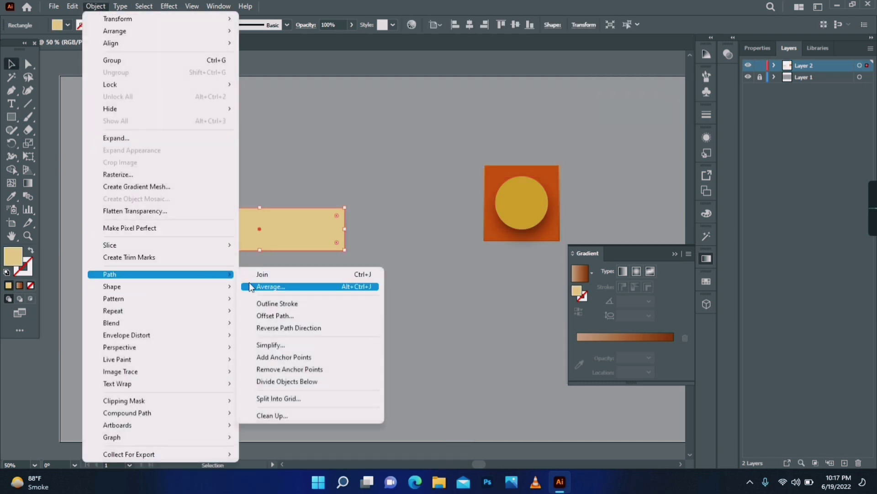
{"action": "left_click", "coordinate": [274, 315]}
{"action": "left_click", "coordinate": [534, 177]}
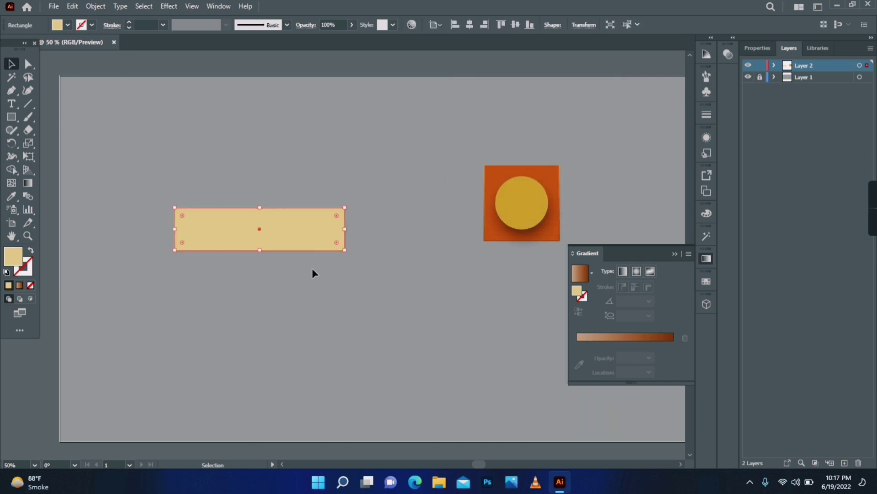
- Apply a linear gradient from pale beige to dark olive to the beige rectangle that shows around its inset copy
{"action": "left_click", "coordinate": [581, 272]}
{"action": "left_click_drag", "start_coordinate": [602, 356], "coordinate": [576, 356]}
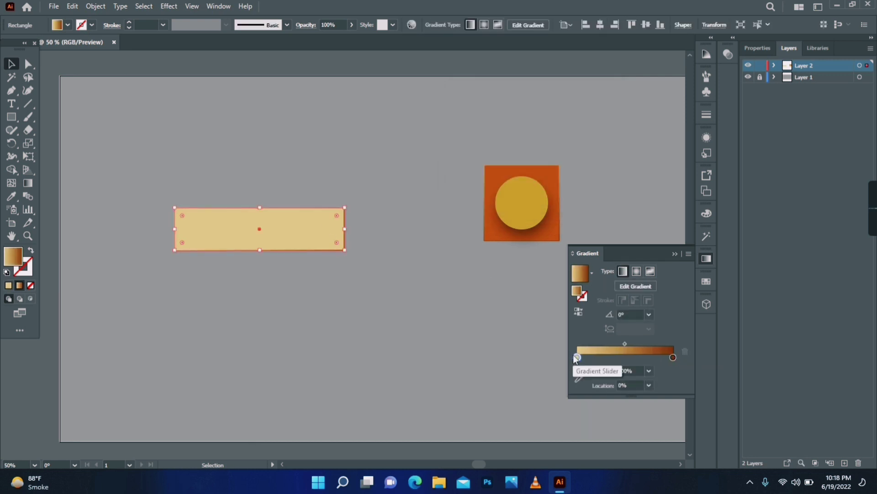
{"action": "double_click", "coordinate": [577, 357]}
{"action": "left_click", "coordinate": [568, 310]}
{"action": "left_click", "coordinate": [566, 313]}
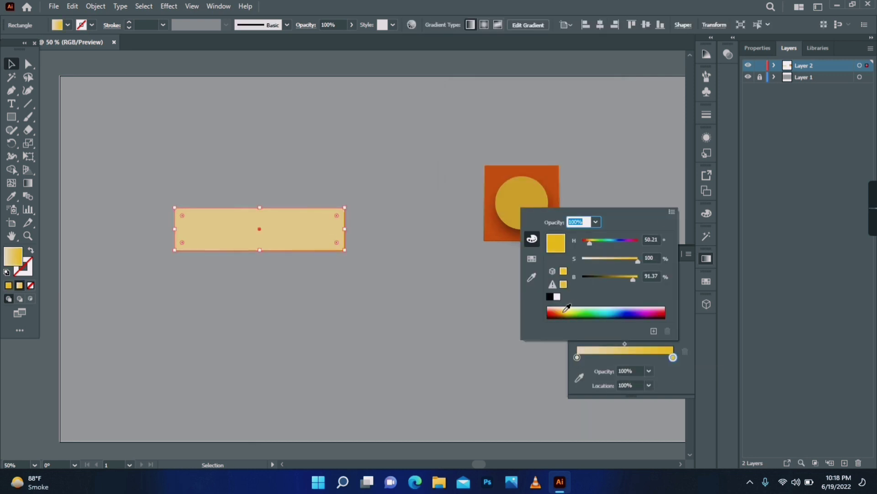
{"action": "left_click", "coordinate": [565, 314]}
{"action": "left_click", "coordinate": [388, 294]}
{"action": "left_click", "coordinate": [330, 247]}
{"action": "double_click", "coordinate": [674, 357]}
{"action": "left_click", "coordinate": [600, 278]}
{"action": "left_click", "coordinate": [209, 264]}
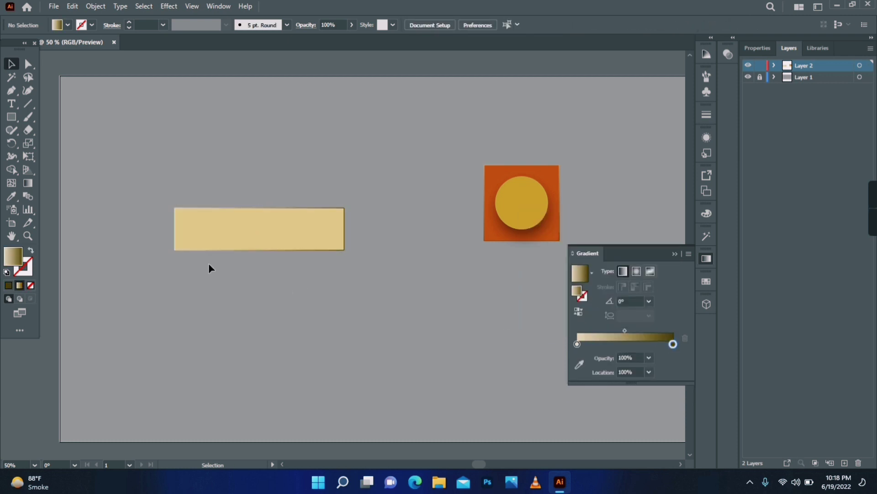
- Angle the outer beige rectangle's gradient diagonally across the shape, at about -25°
{"action": "left_click", "coordinate": [219, 240]}
{"action": "key", "text": "g"}
{"action": "left_click_drag", "start_coordinate": [196, 194], "coordinate": [374, 270]}
{"action": "left_click_drag", "start_coordinate": [221, 211], "coordinate": [414, 300]}
{"action": "key", "text": "v"}
{"action": "left_click", "coordinate": [156, 110]}
- Draw a thin horizontal bar extending past the beige rectangle's right end and round its corners to about 5.4 pt
{"action": "left_click", "coordinate": [11, 117]}
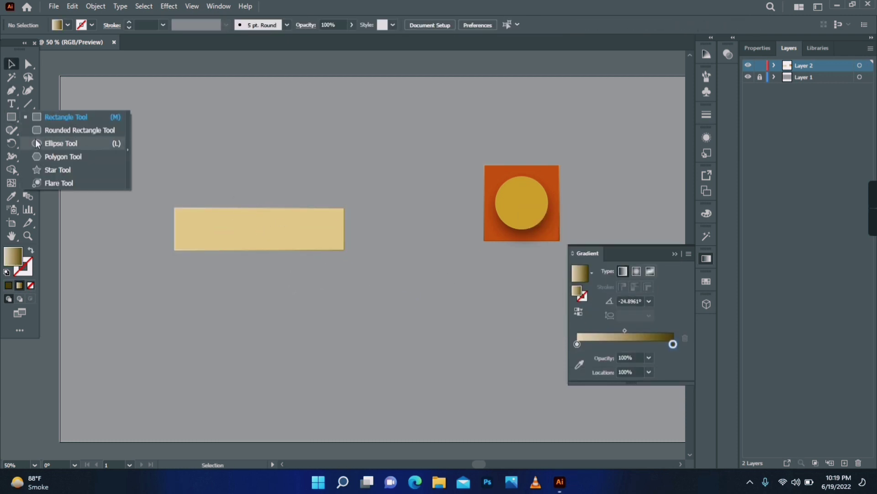
{"action": "left_click", "coordinate": [68, 116]}
{"action": "left_click_drag", "start_coordinate": [237, 222], "coordinate": [372, 232]}
{"action": "key", "text": "a"}
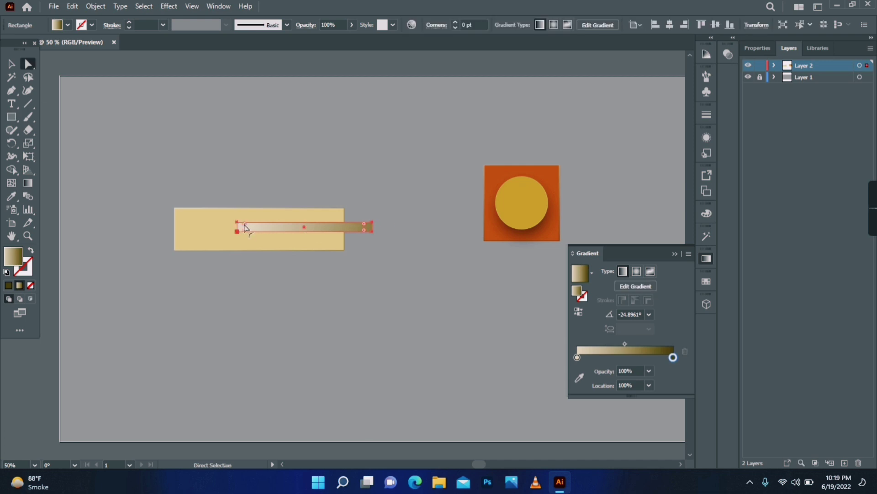
{"action": "left_click_drag", "start_coordinate": [230, 226], "coordinate": [304, 228]}
{"action": "left_click", "coordinate": [310, 283]}
- Fill the thin rounded bar with a solid pale grey
{"action": "left_click", "coordinate": [308, 229]}
{"action": "double_click", "coordinate": [12, 257]}
{"action": "left_click", "coordinate": [172, 292]}
{"action": "left_click", "coordinate": [410, 280]}
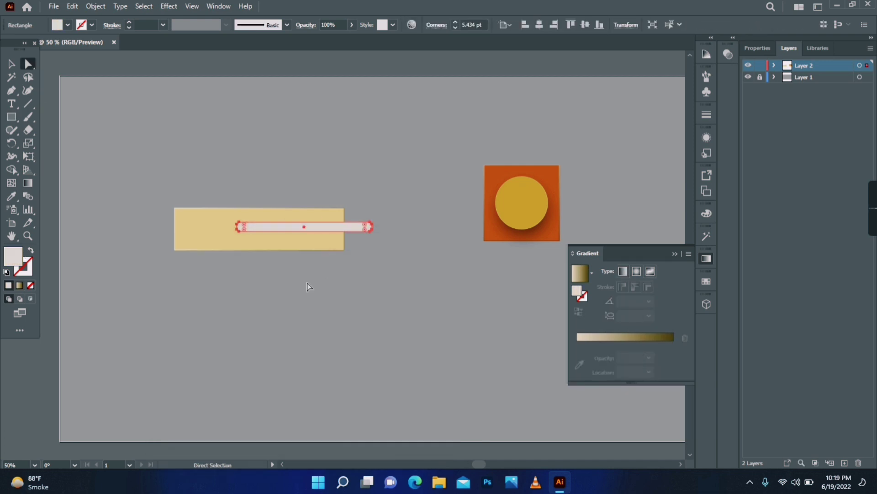
- Offset the bar's path by -2 pt with miter joins and give the outer bar a near-white linear gradient
{"action": "left_click", "coordinate": [97, 6]}
{"action": "mouse_move", "coordinate": [219, 272]}
{"action": "left_click", "coordinate": [281, 314]}
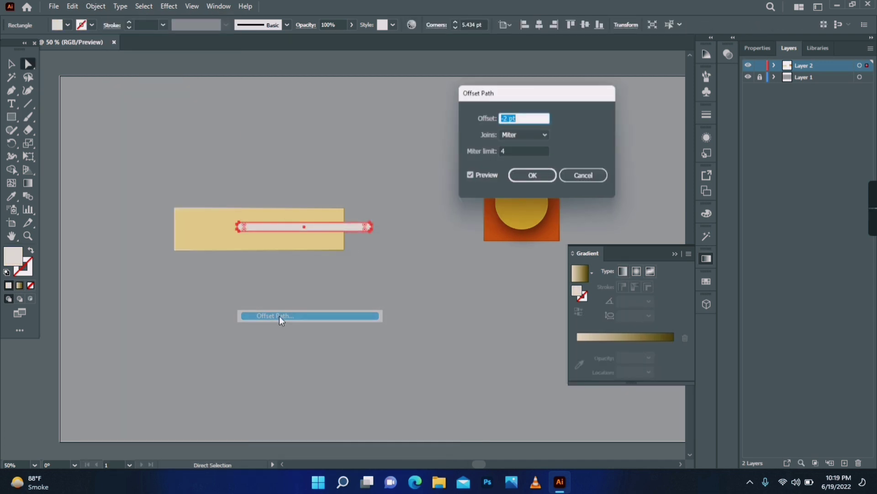
{"action": "left_click", "coordinate": [533, 177]}
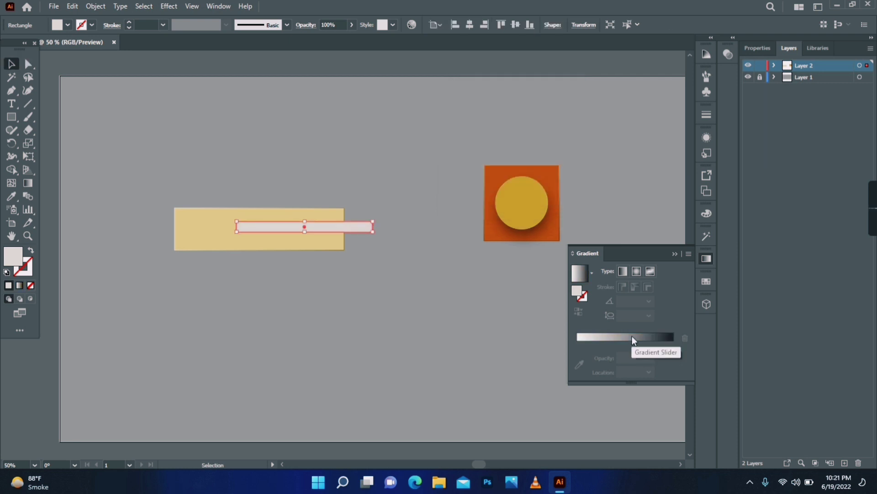
{"action": "left_click", "coordinate": [630, 353]}
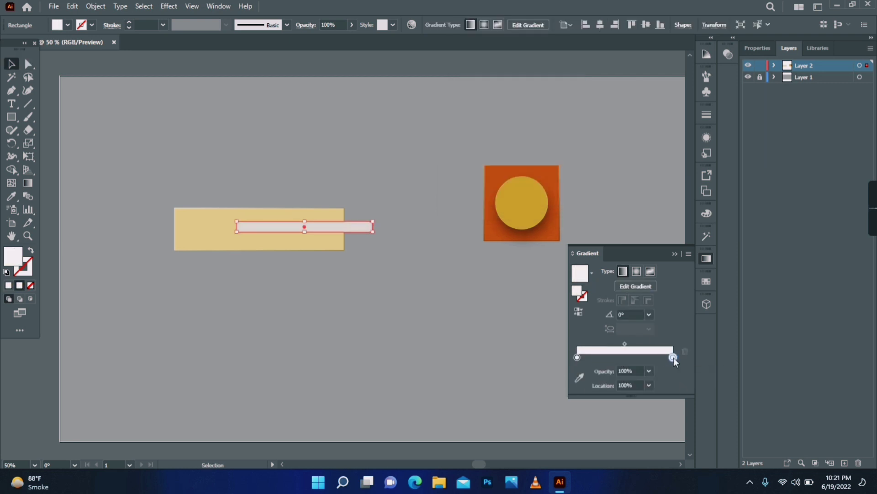
{"action": "double_click", "coordinate": [673, 357]}
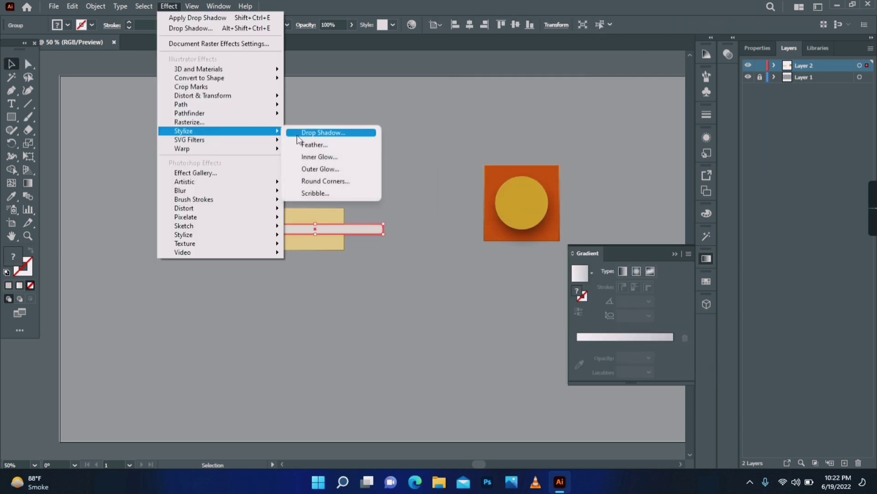
- Apply a drop shadow to the bar group with 46% opacity, 1 pt X offset, 6 pt Y offset and 4 pt blur, and shift it slightly down-left
{"action": "left_click", "coordinate": [316, 134]}
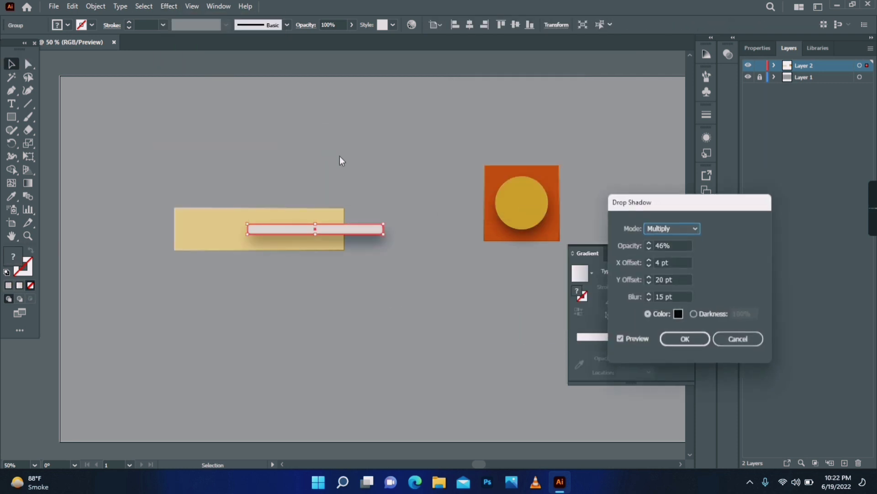
{"action": "double_click", "coordinate": [682, 294]}
{"action": "double_click", "coordinate": [679, 275]}
{"action": "type", "text": "7"}
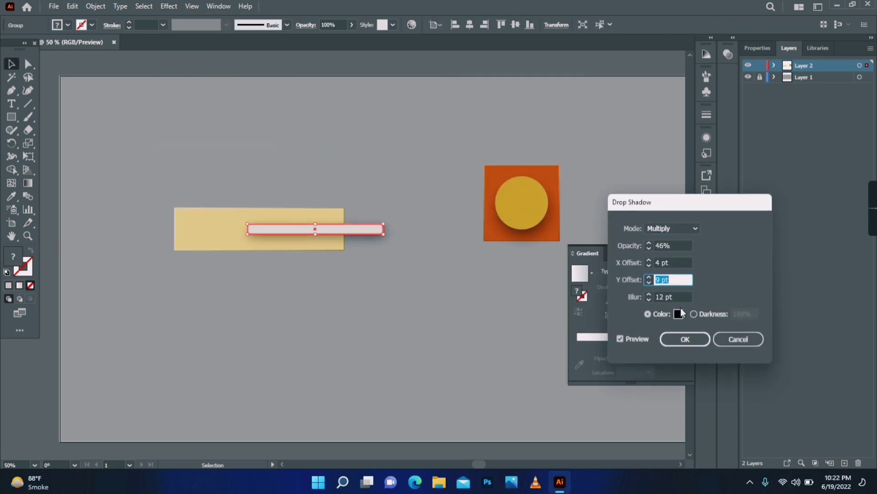
{"action": "double_click", "coordinate": [679, 294]}
{"action": "type", "text": "6"}
{"action": "double_click", "coordinate": [683, 279]}
{"action": "type", "text": "6"}
{"action": "double_click", "coordinate": [673, 264]}
{"action": "type", "text": "1"}
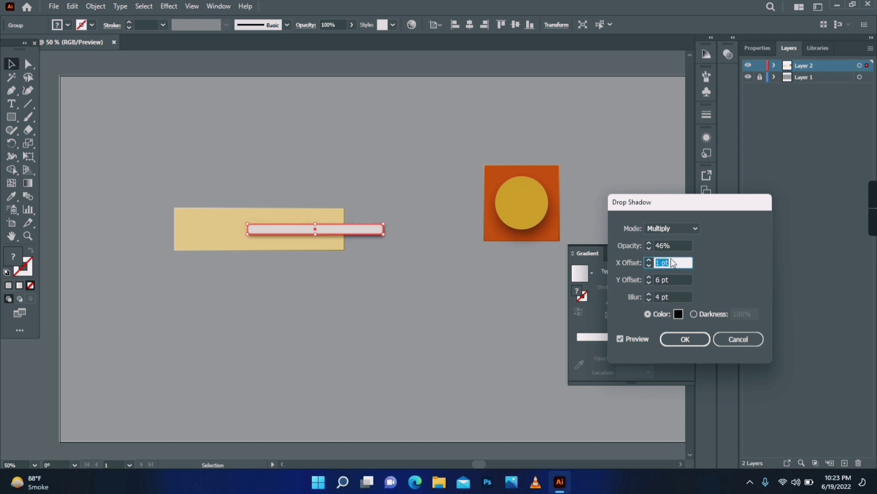
{"action": "left_click", "coordinate": [698, 340]}
{"action": "left_click_drag", "start_coordinate": [378, 232], "coordinate": [366, 242]}
{"action": "left_click", "coordinate": [329, 289]}
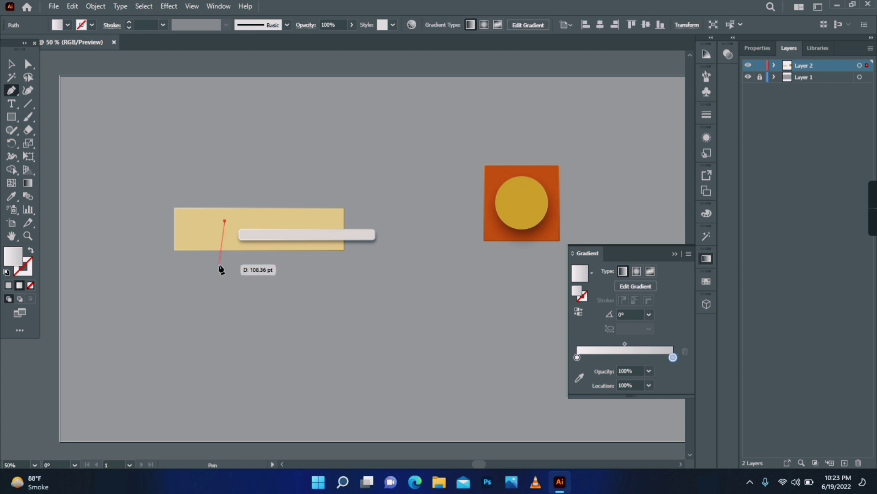
- Draw a curved wedge over the beige rectangle's left end and give it a drop shadow with 1 pt X offset, 2 pt Y offset and 2 pt blur
{"action": "left_click_drag", "start_coordinate": [203, 251], "coordinate": [186, 246]}
{"action": "left_click", "coordinate": [177, 223]}
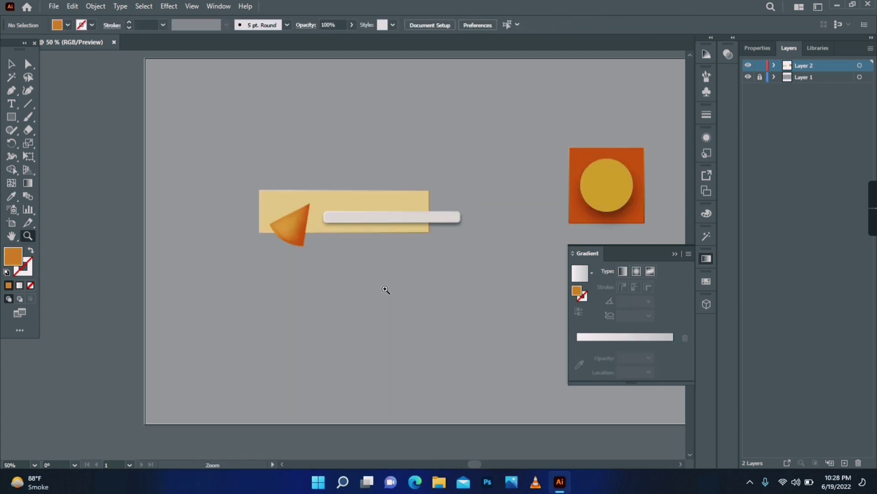
{"action": "scroll", "coordinate": [386, 289], "scroll_direction": "up", "scroll_amount": 1}
{"action": "left_click", "coordinate": [169, 6]}
{"action": "mouse_move", "coordinate": [224, 124]}
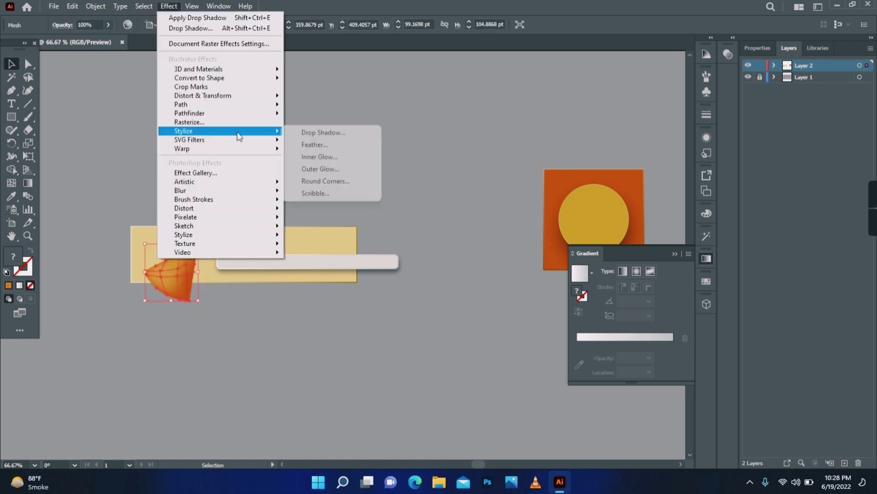
{"action": "left_click", "coordinate": [308, 123]}
{"action": "left_click", "coordinate": [672, 279]}
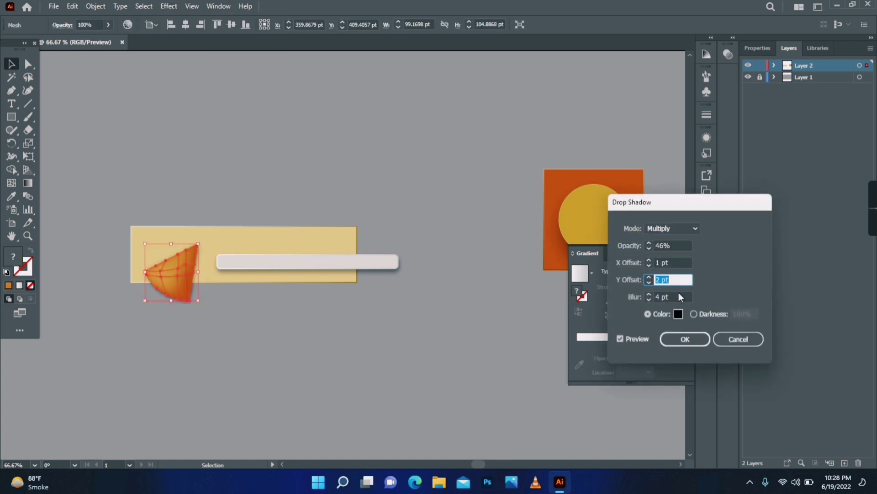
{"action": "left_click", "coordinate": [681, 296]}
{"action": "left_click", "coordinate": [685, 339]}
- Group the beige rectangle, the pale bar and the orange wedge
{"action": "left_click", "coordinate": [352, 381]}
{"action": "left_click_drag", "start_coordinate": [380, 302], "coordinate": [182, 256]}
{"action": "right_click", "coordinate": [272, 254]}
{"action": "left_click", "coordinate": [319, 343]}
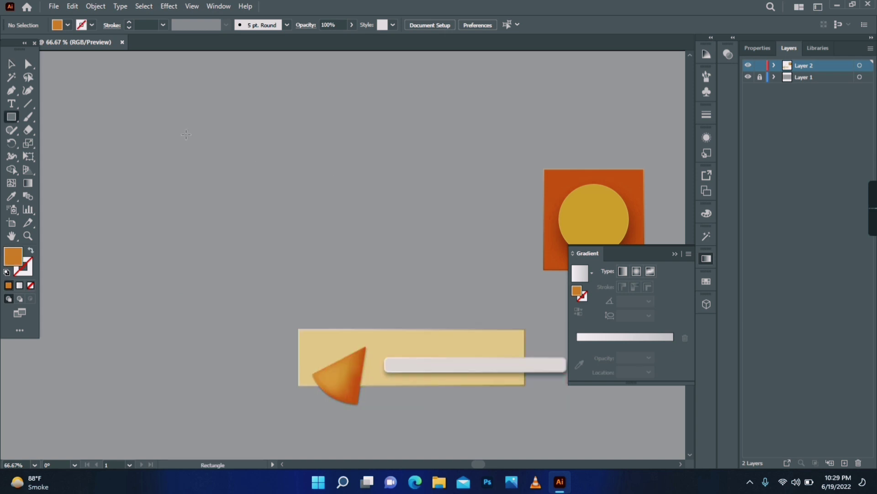
- Draw a small square above and left of the beige artwork and fill it with yellow
{"action": "left_click_drag", "start_coordinate": [186, 135], "coordinate": [244, 194]}
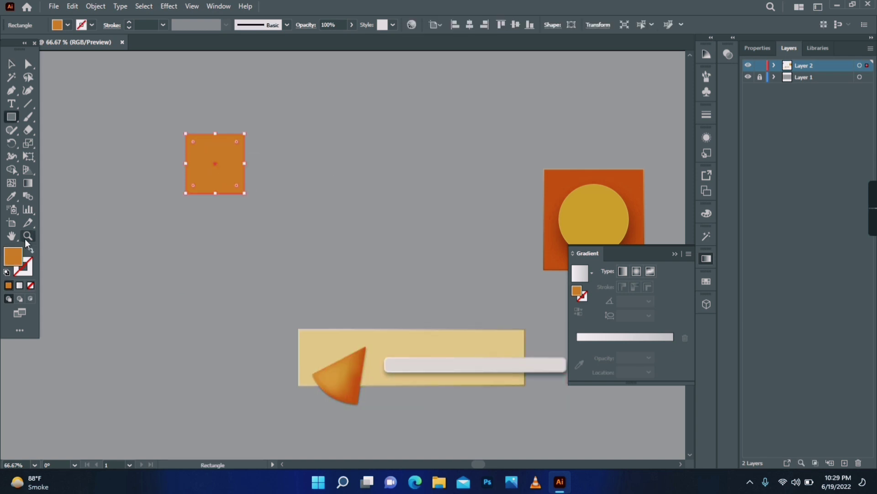
{"action": "double_click", "coordinate": [15, 256]}
{"action": "left_click", "coordinate": [323, 391]}
{"action": "left_click", "coordinate": [301, 287]}
{"action": "left_click", "coordinate": [425, 278]}
{"action": "left_click", "coordinate": [15, 67]}
- Create an offset copy of the yellow square's path, slightly inside its edges
{"action": "left_click", "coordinate": [96, 6]}
{"action": "mouse_move", "coordinate": [145, 276]}
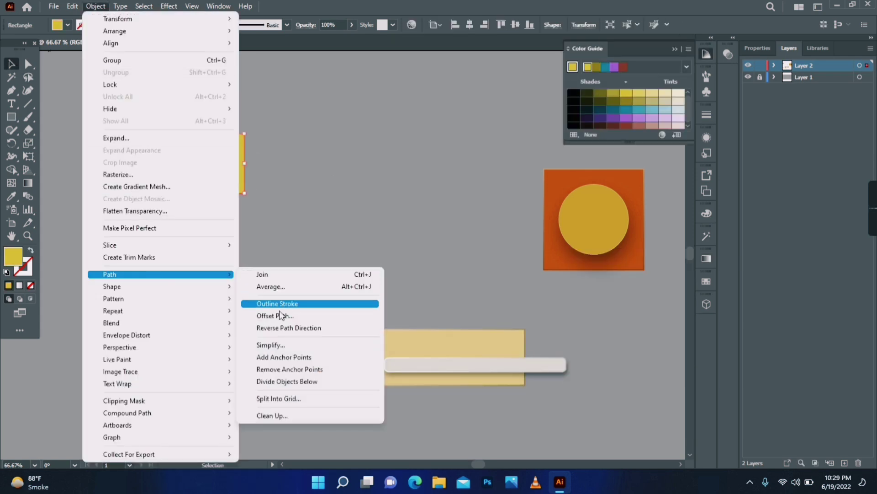
{"action": "left_click", "coordinate": [279, 315]}
{"action": "left_click", "coordinate": [534, 177]}
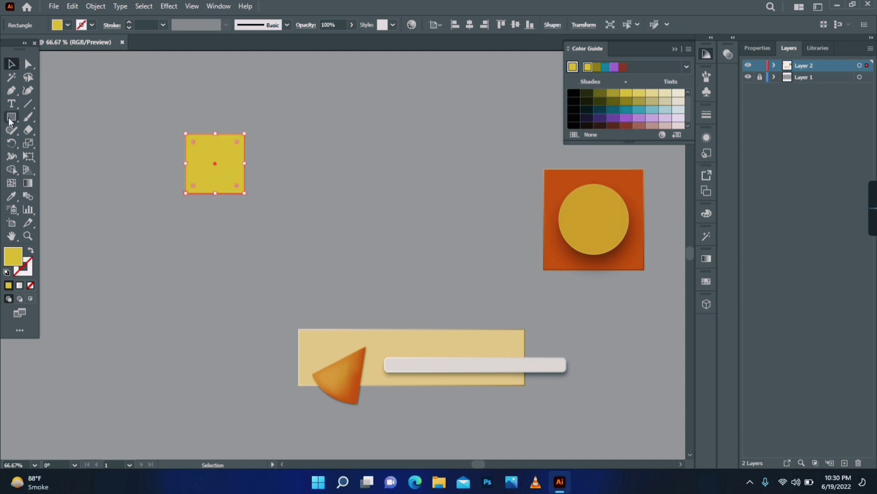
- Apply a linear gradient from pale yellow to darker yellow to the outer yellow square
{"action": "key", "text": "period"}
{"action": "left_click_drag", "start_coordinate": [578, 357], "coordinate": [579, 389]}
{"action": "left_click_drag", "start_coordinate": [598, 357], "coordinate": [577, 357]}
{"action": "double_click", "coordinate": [577, 357]}
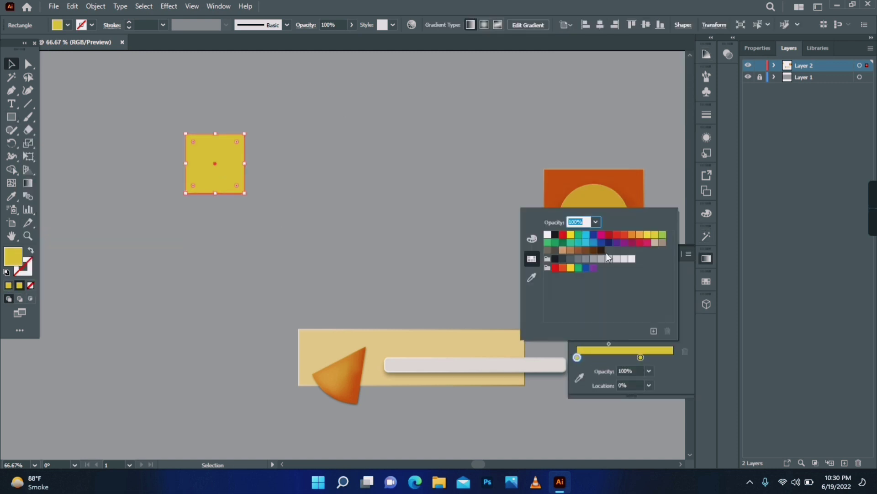
{"action": "left_click", "coordinate": [532, 239]}
{"action": "left_click", "coordinate": [641, 357]}
{"action": "left_click_drag", "start_coordinate": [600, 259], "coordinate": [620, 277]}
{"action": "double_click", "coordinate": [640, 357]}
{"action": "left_click_drag", "start_coordinate": [598, 256], "coordinate": [606, 255]}
- Group the yellow square with its gradient-edged outer square
{"action": "left_click", "coordinate": [258, 198]}
{"action": "right_click", "coordinate": [222, 165]}
{"action": "mouse_move", "coordinate": [256, 198]}
{"action": "left_mouse_down"}
{"action": "mouse_move", "coordinate": [223, 166]}
{"action": "mouse_move", "coordinate": [241, 196]}
{"action": "left_mouse_up"}
{"action": "left_click", "coordinate": [268, 237]}
{"action": "left_click", "coordinate": [321, 245]}
- Add the letter "A" as text on the yellow square
{"action": "left_click", "coordinate": [11, 104]}
{"action": "left_click", "coordinate": [208, 153]}
{"action": "type", "text": "A"}
{"action": "left_click", "coordinate": [12, 64]}
- Set the letter A in Arial Bold and fill it with white
{"action": "left_click", "coordinate": [761, 50]}
{"action": "left_click", "coordinate": [795, 154]}
{"action": "left_click", "coordinate": [860, 154]}
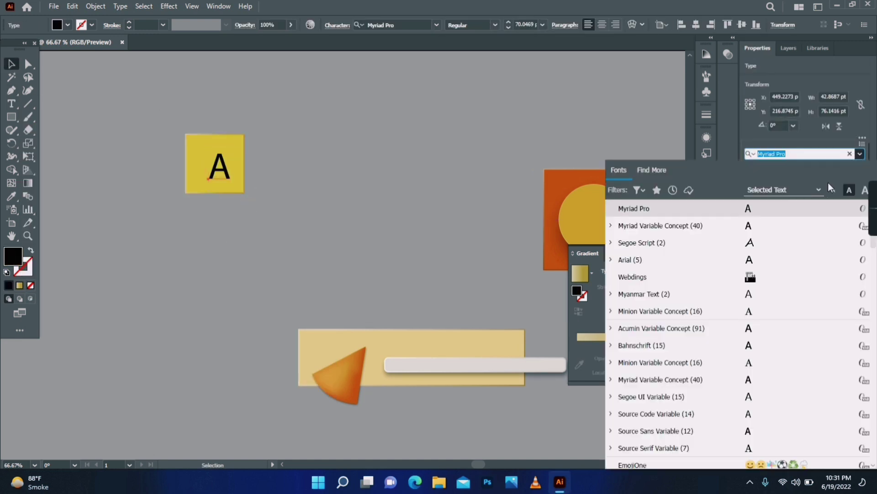
{"action": "left_click", "coordinate": [687, 268]}
{"action": "left_click", "coordinate": [859, 169]}
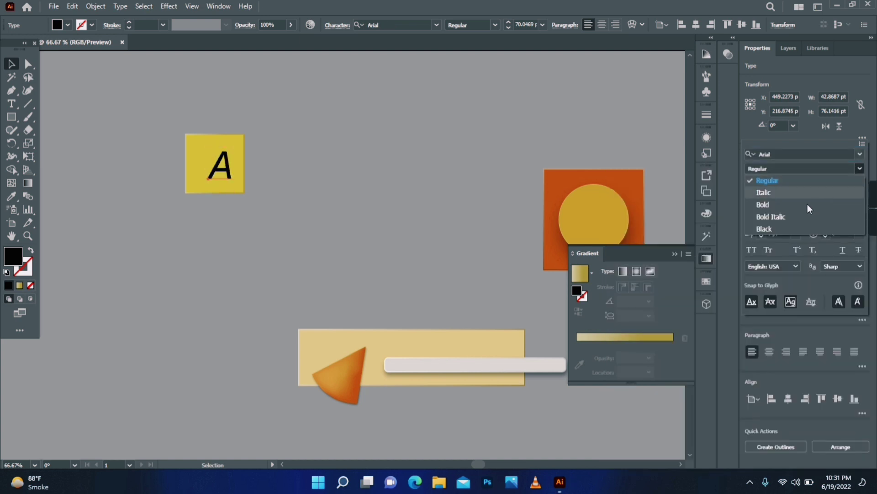
{"action": "left_click", "coordinate": [763, 205]}
{"action": "double_click", "coordinate": [18, 259]}
{"action": "left_click", "coordinate": [416, 281]}
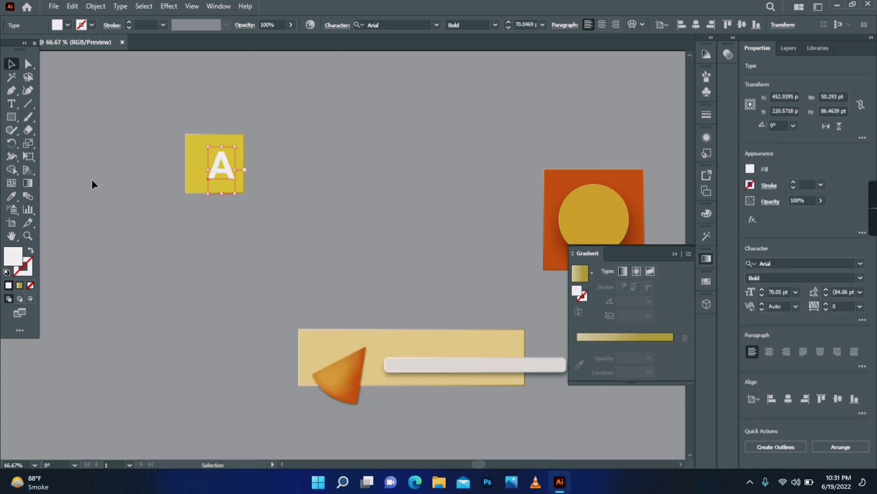
- Apply a Multiply drop shadow with 46% opacity to the letter A, increasing its offset
{"action": "left_click", "coordinate": [169, 6]}
{"action": "mouse_move", "coordinate": [252, 133]}
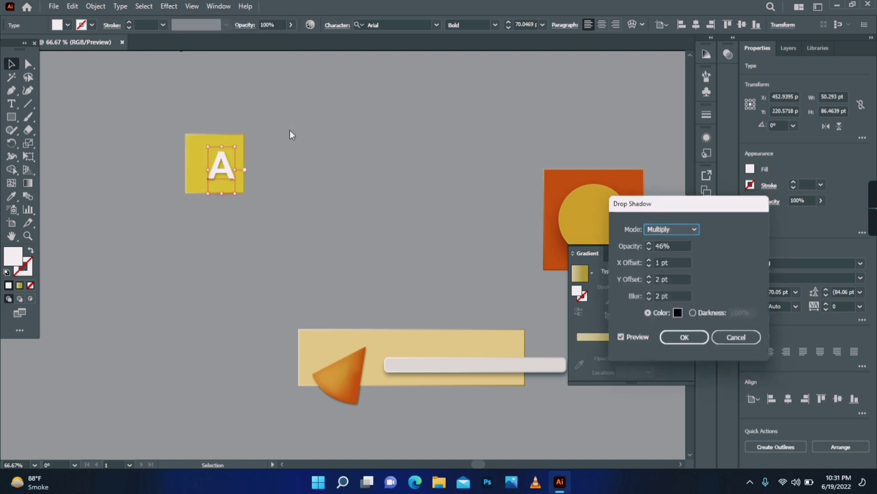
{"action": "left_click", "coordinate": [292, 132]}
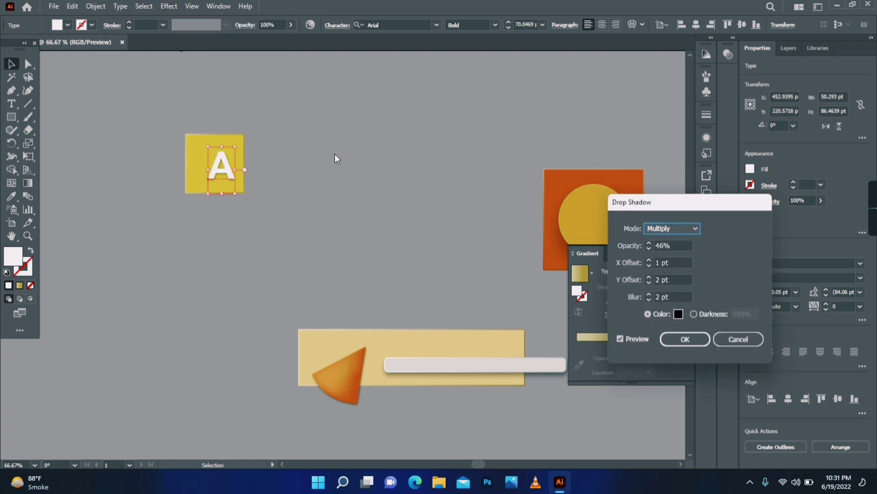
{"action": "left_click", "coordinate": [681, 260]}
{"action": "scroll", "coordinate": [681, 260], "scroll_direction": "up", "scroll_amount": 5}
{"action": "left_click", "coordinate": [674, 342]}
- Center the letter A on the yellow square and group the two together
{"action": "left_click", "coordinate": [316, 209]}
{"action": "left_click_drag", "start_coordinate": [227, 171], "coordinate": [220, 168]}
{"action": "left_click", "coordinate": [228, 161], "text": "shift"}
{"action": "right_click", "coordinate": [220, 154]}
{"action": "left_click", "coordinate": [250, 245]}
{"action": "left_click", "coordinate": [289, 235]}
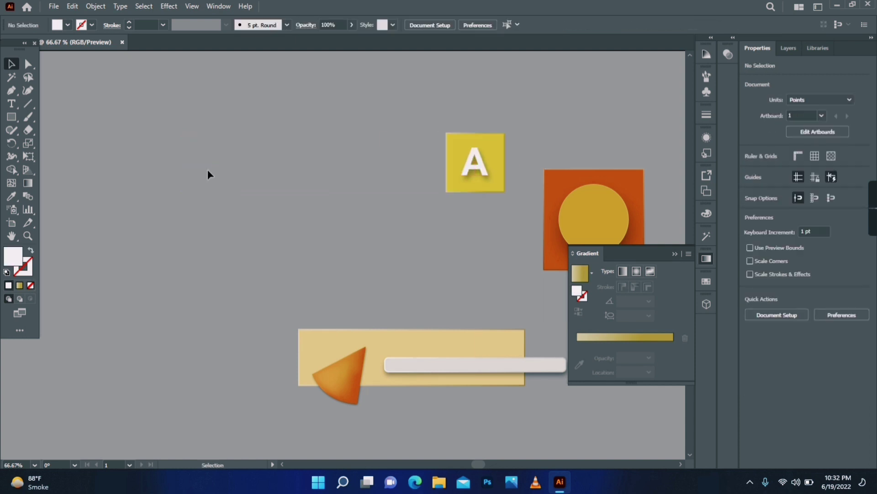
- Draw a wide rectangle about 539 by 79 pt, fill it with grey 666666 and move it up and left onto empty background
{"action": "key", "text": "m"}
{"action": "left_click_drag", "start_coordinate": [244, 206], "coordinate": [535, 248]}
{"action": "double_click", "coordinate": [13, 256]}
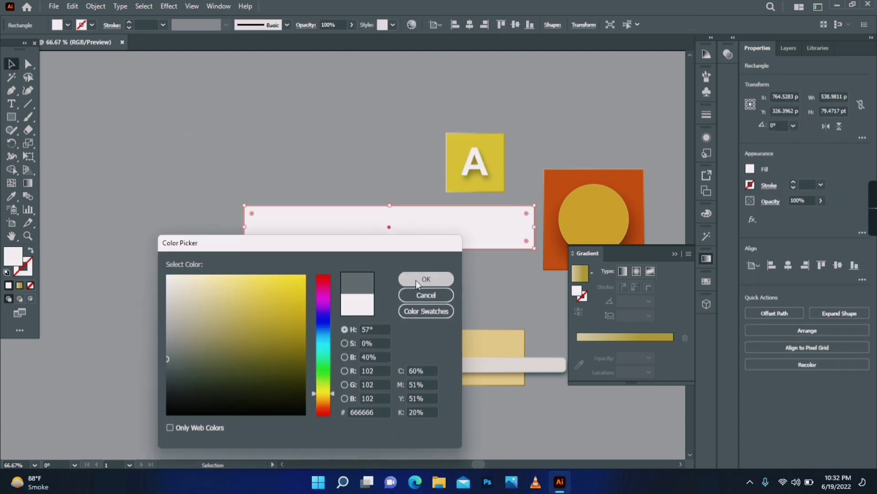
{"action": "left_click", "coordinate": [426, 278]}
{"action": "left_click_drag", "start_coordinate": [385, 226], "coordinate": [248, 190]}
- Apply the Grain texture effect to the grey rectangle with intensity 61, contrast 50 and Regular grain type
{"action": "left_click", "coordinate": [168, 6]}
{"action": "mouse_move", "coordinate": [277, 255]}
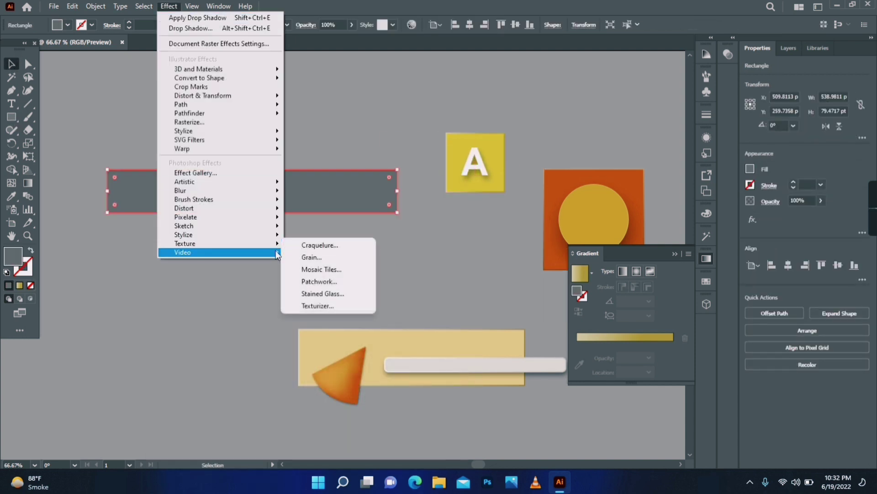
{"action": "left_click", "coordinate": [308, 257]}
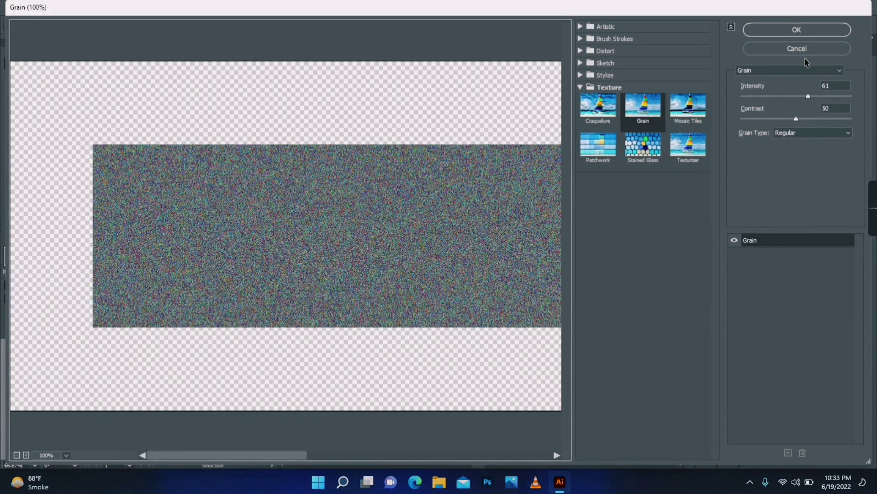
{"action": "left_click", "coordinate": [797, 30]}
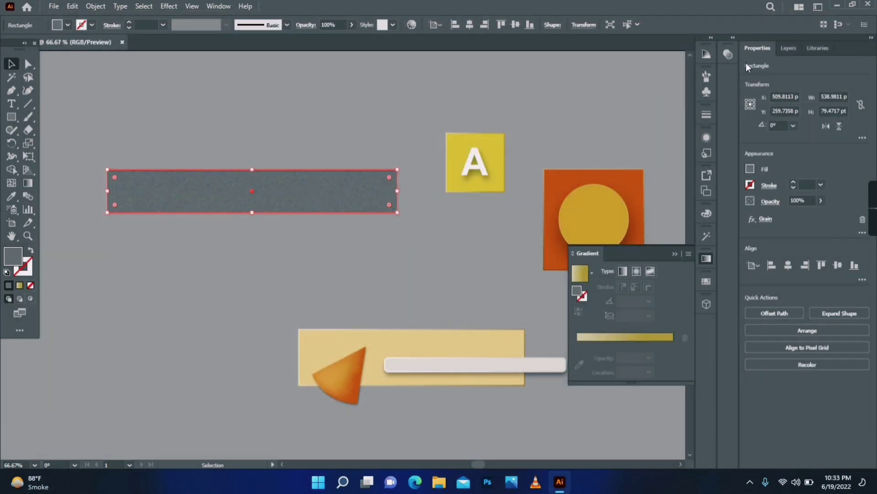
- Set the grainy rectangle's blending mode to Soft Light and its opacity to 81%
{"action": "left_click", "coordinate": [728, 55]}
{"action": "left_click", "coordinate": [638, 65]}
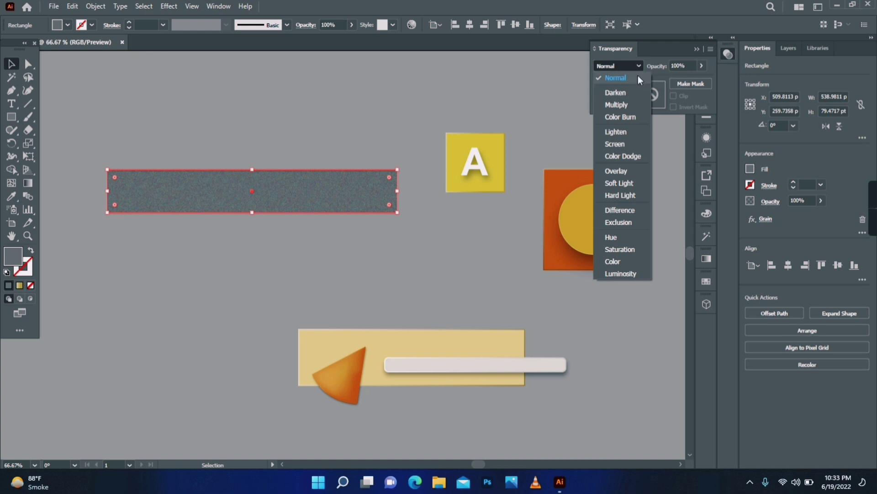
{"action": "left_click", "coordinate": [623, 183]}
{"action": "left_click", "coordinate": [702, 66]}
{"action": "left_click_drag", "start_coordinate": [699, 80], "coordinate": [690, 80]}
- Move the grainy rectangle down and right, and change its fill to near-white
{"action": "left_click", "coordinate": [111, 101]}
{"action": "left_click_drag", "start_coordinate": [252, 191], "coordinate": [313, 232]}
{"action": "double_click", "coordinate": [13, 256]}
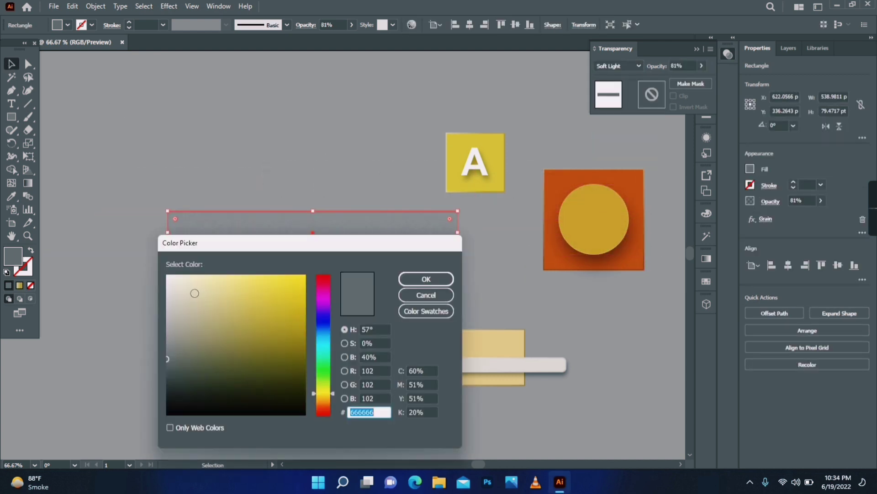
{"action": "left_click_drag", "start_coordinate": [194, 292], "coordinate": [168, 278]}
{"action": "left_click", "coordinate": [426, 279]}
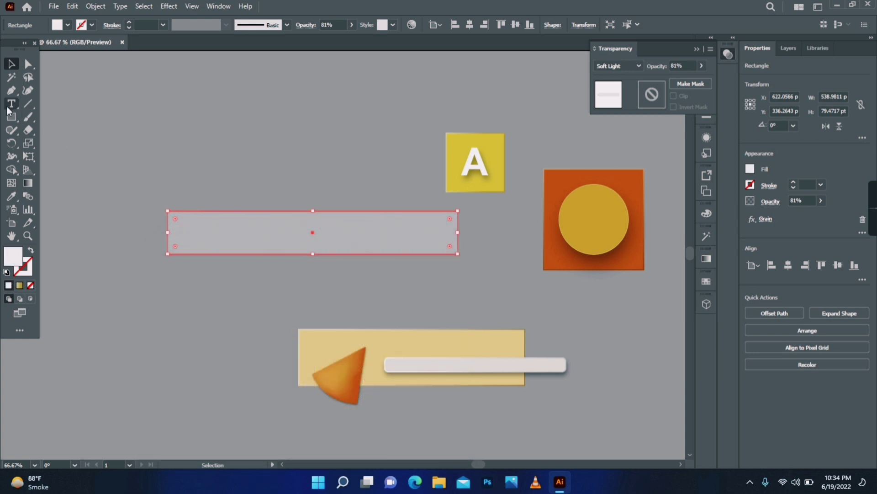
- Draw a square about 80 by 80 pt against the grainy strip's right end and fill it blue
{"action": "left_click", "coordinate": [159, 96]}
{"action": "left_click", "coordinate": [12, 117]}
{"action": "left_click_drag", "start_coordinate": [458, 211], "coordinate": [502, 255]}
{"action": "double_click", "coordinate": [13, 257]}
{"action": "left_click", "coordinate": [323, 326]}
{"action": "left_click", "coordinate": [294, 328]}
{"action": "left_click", "coordinate": [426, 279]}
- Give the square a linear gradient from blue to darker blue, angled at about -43.8°
{"action": "left_click", "coordinate": [706, 258]}
{"action": "mouse_move", "coordinate": [578, 291]}
{"action": "left_mouse_down"}
{"action": "mouse_move", "coordinate": [602, 352]}
{"action": "mouse_move", "coordinate": [673, 357]}
{"action": "left_mouse_up"}
{"action": "left_click", "coordinate": [625, 357]}
{"action": "double_click", "coordinate": [673, 357]}
{"action": "left_click", "coordinate": [598, 283]}
{"action": "left_click", "coordinate": [407, 247]}
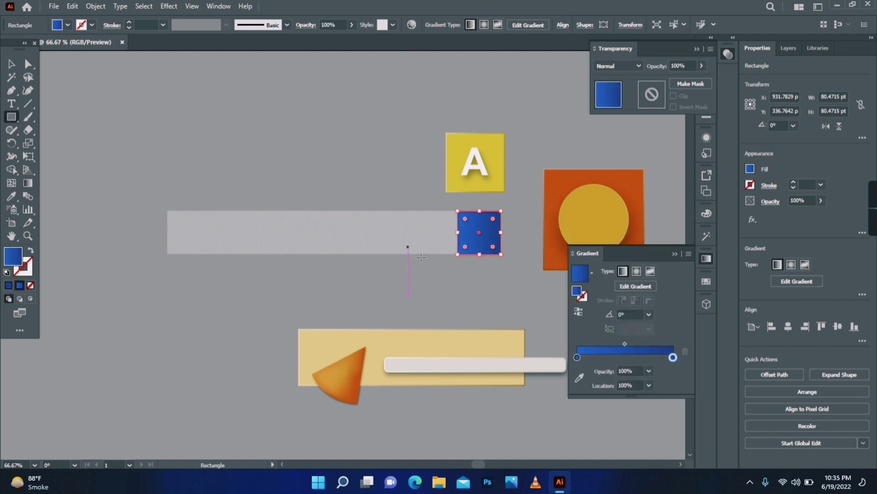
{"action": "key", "text": "g"}
{"action": "key", "text": "v"}
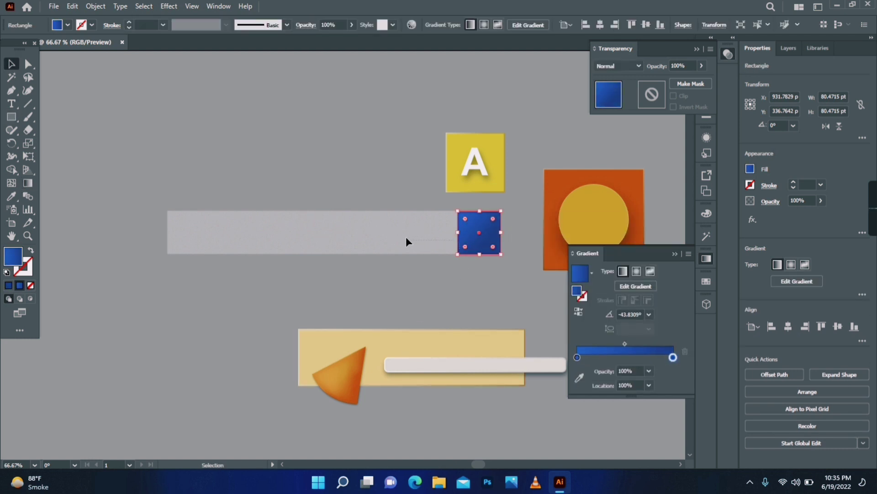
- Group the blue gradient square with the grainy strip
{"action": "left_click", "coordinate": [408, 241], "text": "shift"}
{"action": "right_click", "coordinate": [407, 241]}
{"action": "left_click", "coordinate": [452, 295]}
{"action": "left_click", "coordinate": [464, 295]}
- Draw a circle about 61 pt wide on empty background above the strip and fill it cyan
{"action": "key", "text": "l"}
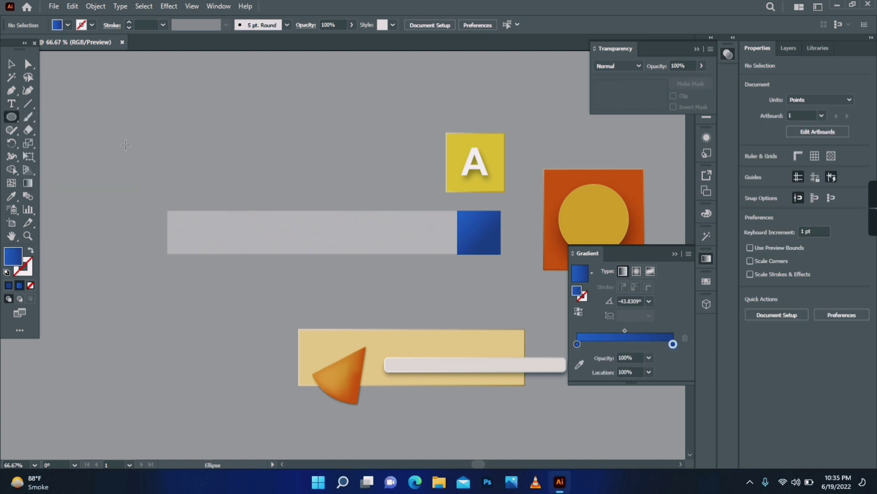
{"action": "mouse_move", "coordinate": [237, 138]}
{"action": "left_mouse_down"}
{"action": "mouse_move", "coordinate": [277, 179]}
{"action": "mouse_move", "coordinate": [269, 172]}
{"action": "left_mouse_up"}
{"action": "double_click", "coordinate": [12, 255]}
{"action": "key", "text": "ctrl+v"}
{"action": "key", "text": "Return"}
- Offset the circle's path inward to a circle about 47 pt wide and subtract it from the outer circle to form a ring
{"action": "left_click", "coordinate": [96, 6]}
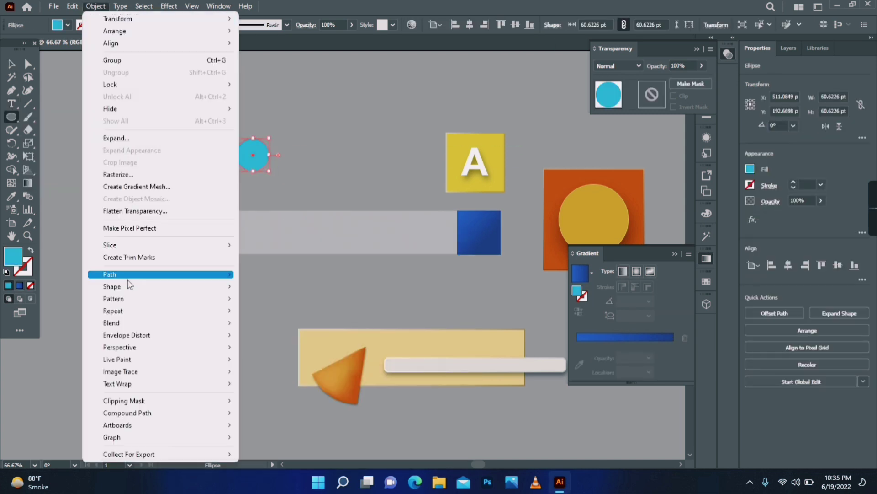
{"action": "mouse_move", "coordinate": [131, 278]}
{"action": "left_click", "coordinate": [275, 315]}
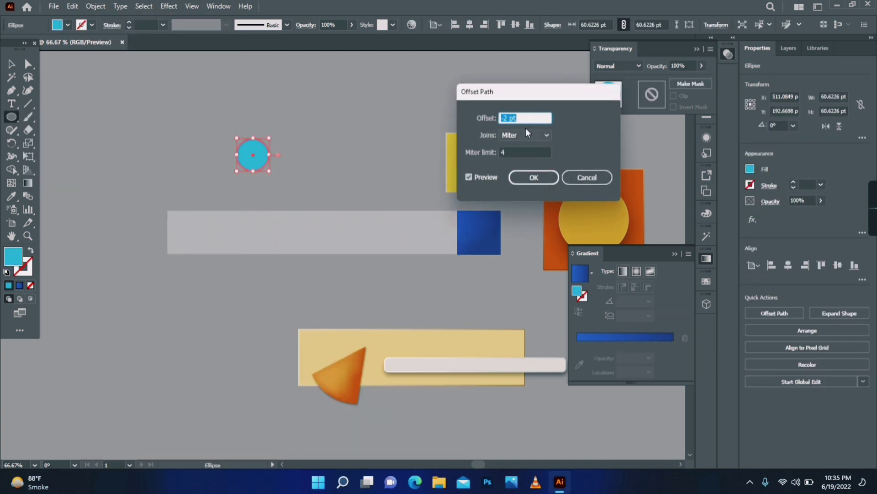
{"action": "left_click", "coordinate": [533, 177]}
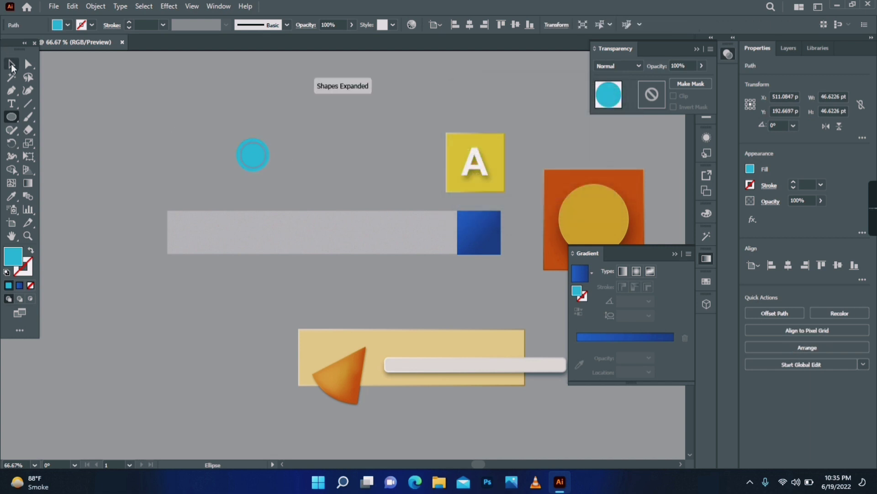
{"action": "left_click_drag", "start_coordinate": [217, 139], "coordinate": [307, 178]}
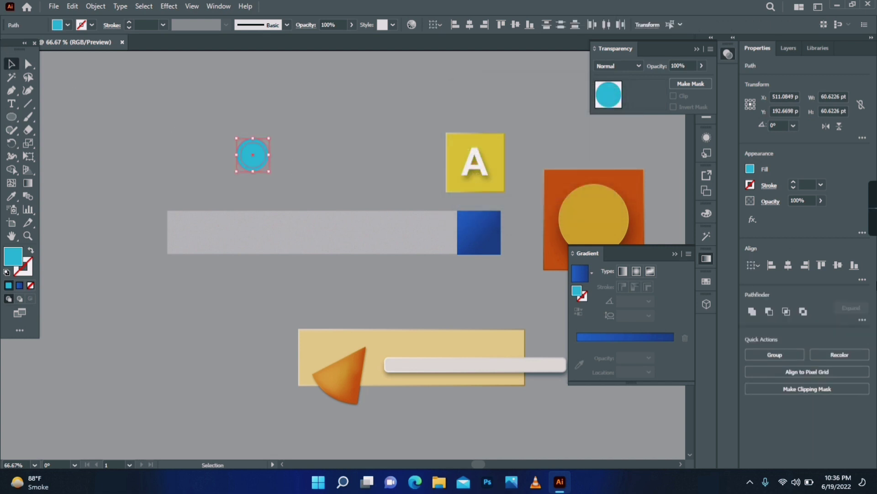
{"action": "left_click", "coordinate": [770, 312]}
{"action": "left_click", "coordinate": [114, 107]}
- Draw a thin cyan rectangle about 71 by 7 pt and rotate it diagonally as a handle at the ring's lower right edge
{"action": "key", "text": "z"}
{"action": "left_click", "coordinate": [276, 171]}
{"action": "left_click", "coordinate": [275, 172]}
{"action": "left_click", "coordinate": [275, 172]}
{"action": "left_click_drag", "start_coordinate": [275, 172], "coordinate": [319, 199]}
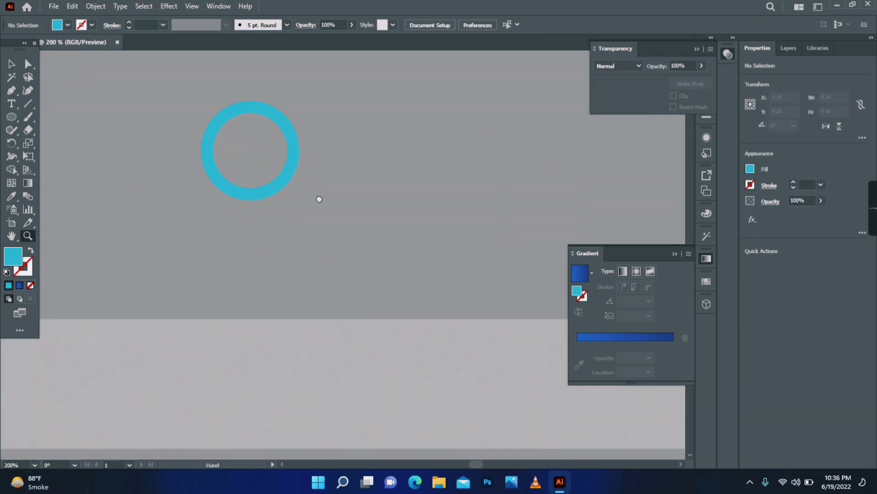
{"action": "left_click_drag", "start_coordinate": [464, 184], "coordinate": [467, 182]}
{"action": "key", "text": "v"}
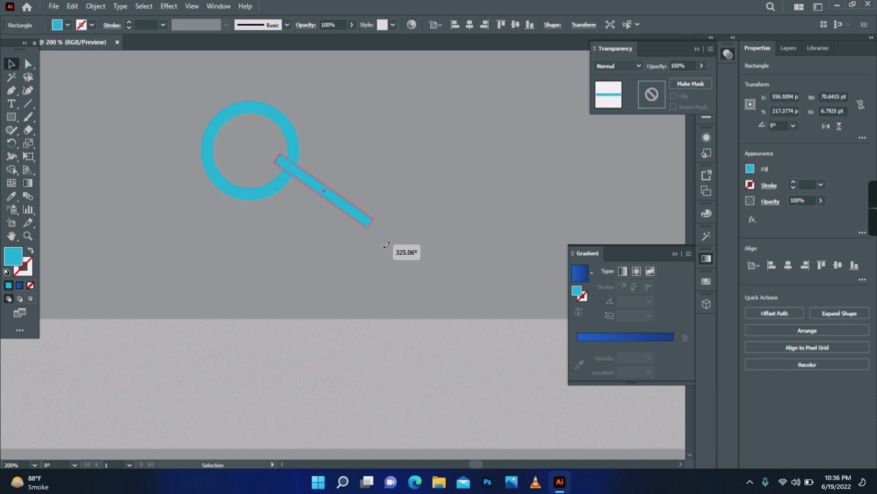
{"action": "left_click_drag", "start_coordinate": [387, 245], "coordinate": [369, 251]}
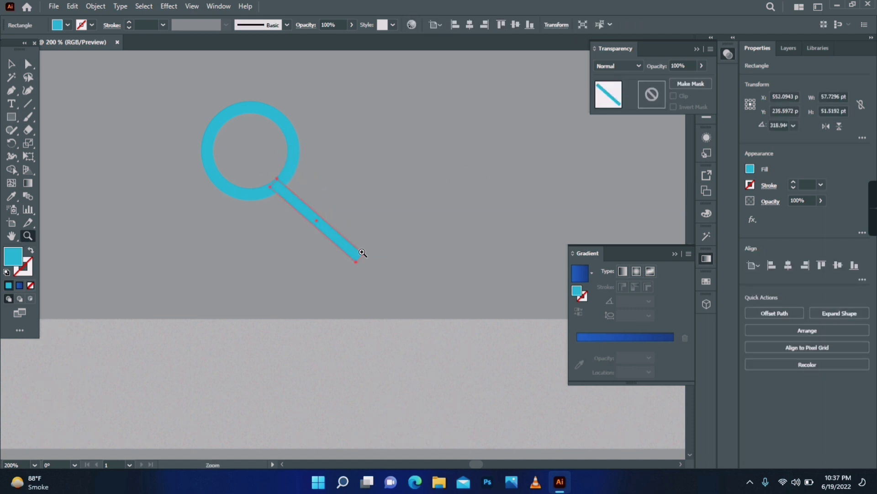
- Shorten the handle and round its ends with a corner radius of about 2.7 pt
{"action": "left_click", "coordinate": [363, 253]}
{"action": "key", "text": "v"}
{"action": "left_click_drag", "start_coordinate": [288, 343], "coordinate": [269, 324]}
{"action": "key", "text": "a"}
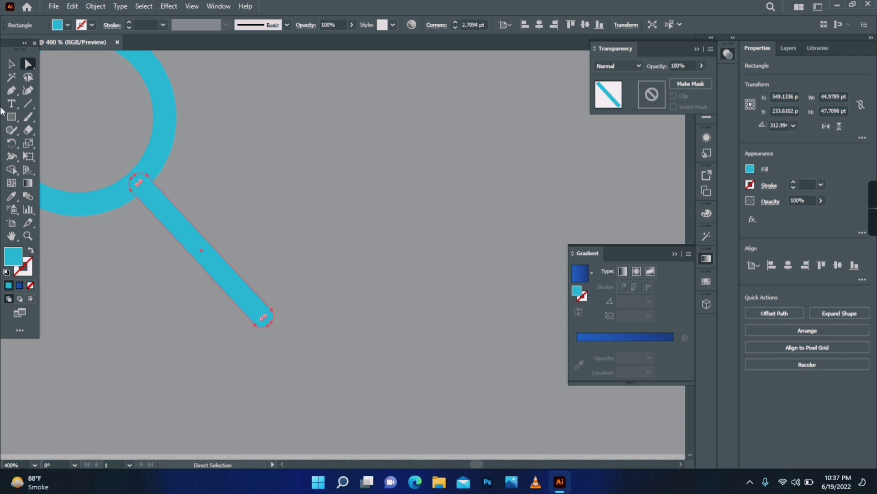
- Merge the ring and handle into one magnifying glass shape with the Shape Builder tool
{"action": "key", "text": "ctrl+a"}
{"action": "key", "text": "shift+m"}
{"action": "left_click_drag", "start_coordinate": [145, 182], "coordinate": [160, 212]}
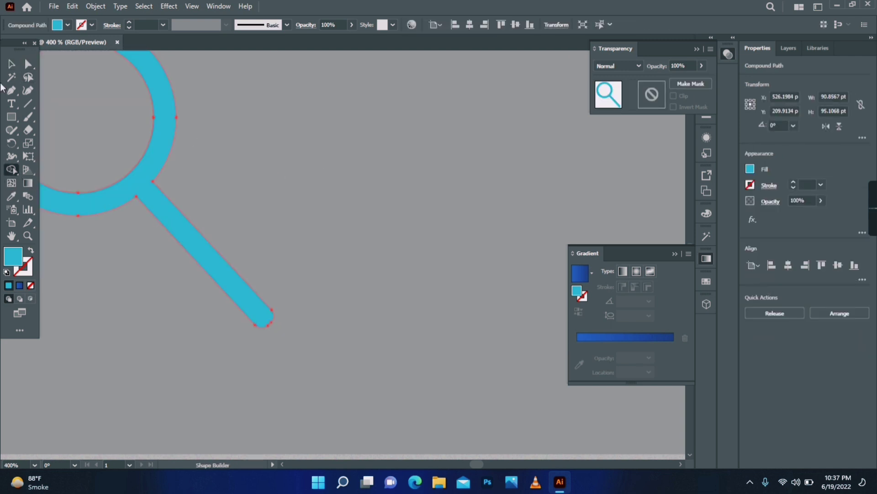
{"action": "left_click", "coordinate": [12, 64]}
- Move the magnifying glass onto the blue gradient square at the end of the strip
{"action": "left_click", "coordinate": [398, 292]}
{"action": "key", "text": "z"}
{"action": "left_click", "coordinate": [398, 292], "text": "alt"}
{"action": "left_click", "coordinate": [398, 291], "text": "alt"}
{"action": "key", "text": "v"}
{"action": "left_click", "coordinate": [184, 249]}
{"action": "left_click_drag", "start_coordinate": [185, 251], "coordinate": [164, 231]}
{"action": "left_click_drag", "start_coordinate": [158, 223], "coordinate": [288, 262]}
{"action": "left_click", "coordinate": [226, 155]}
{"action": "left_click", "coordinate": [383, 302]}
- Scale the magnifying glass down to about 59 by 63 pt and centre it on the blue square
{"action": "key", "text": "z"}
{"action": "left_click", "coordinate": [293, 238]}
{"action": "triple_click", "coordinate": [354, 263]}
{"action": "key", "text": "a"}
{"action": "left_click", "coordinate": [307, 215]}
{"action": "key", "text": "v"}
{"action": "left_click_drag", "start_coordinate": [229, 198], "coordinate": [473, 368]}
{"action": "left_click_drag", "start_coordinate": [473, 368], "coordinate": [218, 212]}
{"action": "left_click_drag", "start_coordinate": [218, 208], "coordinate": [389, 312]}
- Apply a Multiply drop shadow to the magnifying glass with 46% opacity, X offset 0, Y offset 4 pt and blur 1 pt
{"action": "left_click", "coordinate": [169, 7]}
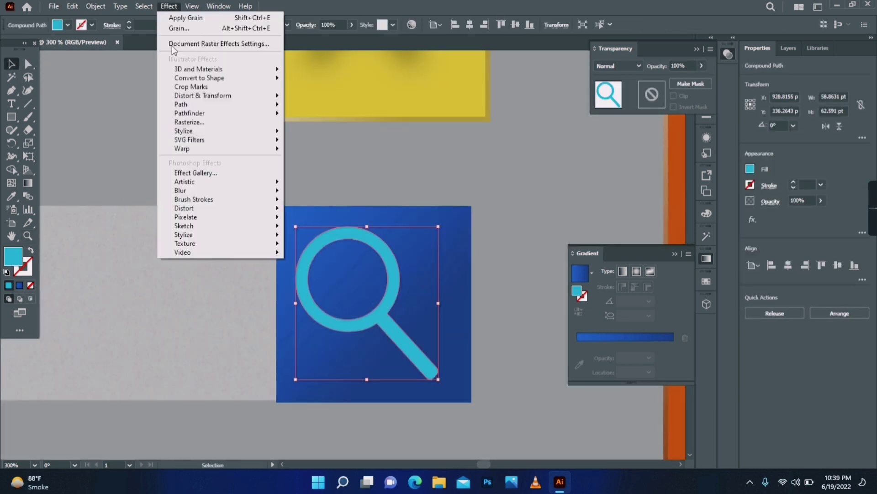
{"action": "mouse_move", "coordinate": [254, 132]}
{"action": "left_click", "coordinate": [323, 133]}
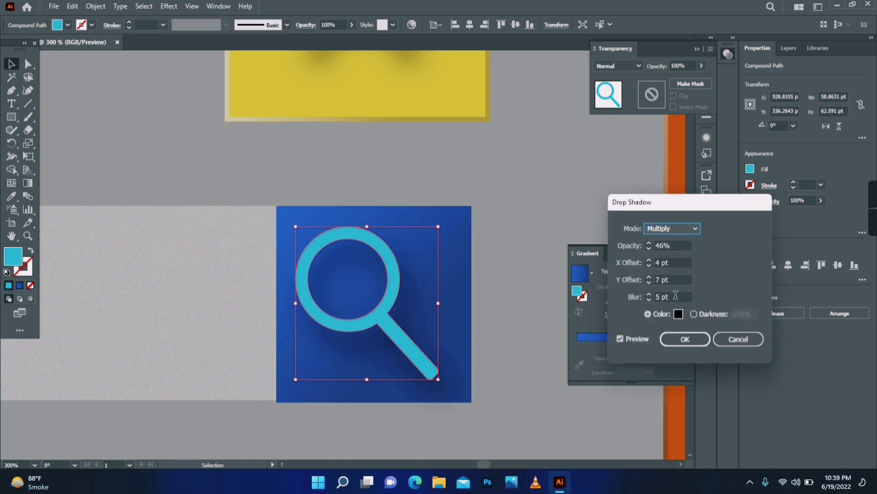
{"action": "key", "text": "Tab"}
{"action": "left_click", "coordinate": [679, 279]}
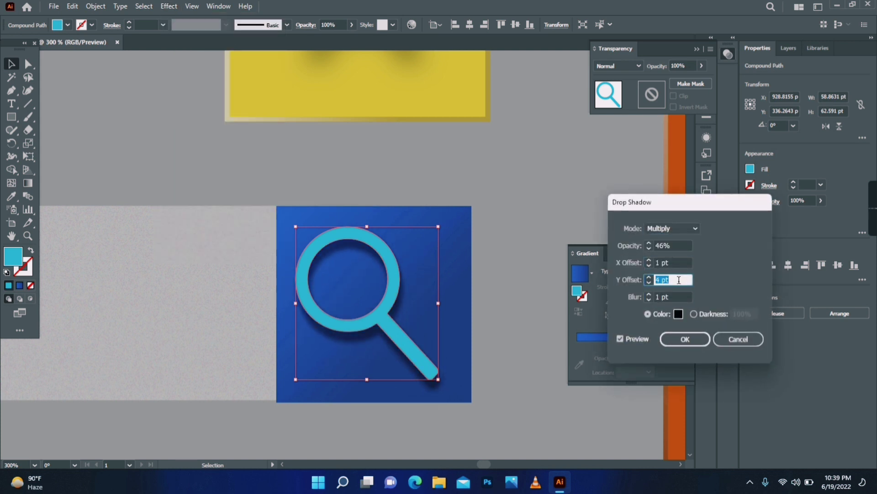
{"action": "left_click", "coordinate": [678, 263]}
{"action": "type", "text": "0"}
{"action": "left_click", "coordinate": [697, 340]}
{"action": "left_click", "coordinate": [516, 302]}
- Shorten the magnifying glass's handle to make the icon about 53 by 57 pt, and place it back on the blue square
{"action": "key", "text": "z"}
{"action": "left_click", "coordinate": [388, 301], "text": "alt"}
{"action": "left_click", "coordinate": [360, 274], "text": "alt"}
{"action": "left_click", "coordinate": [343, 228]}
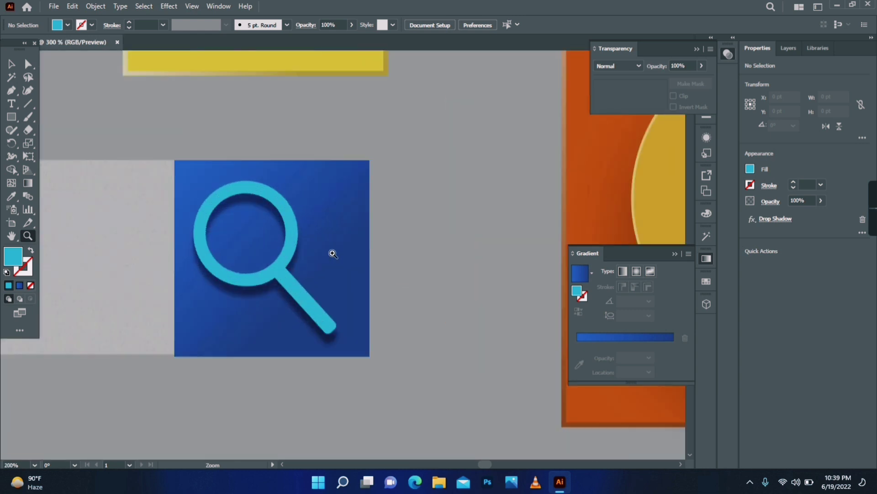
{"action": "key", "text": "v"}
{"action": "left_click_drag", "start_coordinate": [286, 263], "coordinate": [482, 174]}
{"action": "key", "text": "a"}
{"action": "left_click_drag", "start_coordinate": [496, 261], "coordinate": [541, 220]}
{"action": "left_click_drag", "start_coordinate": [526, 240], "coordinate": [516, 232]}
{"action": "key", "text": "v"}
{"action": "left_click_drag", "start_coordinate": [458, 191], "coordinate": [267, 281]}
- Arrange the letter tile and orange square above the search strip and the beige artwork just below it
{"action": "key", "text": "z"}
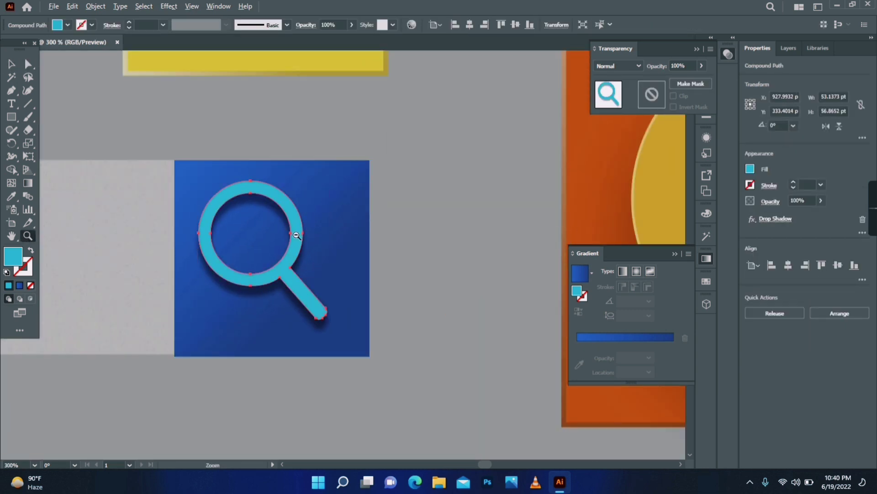
{"action": "left_click", "coordinate": [297, 235], "text": "alt"}
{"action": "left_click", "coordinate": [298, 235], "text": "alt"}
{"action": "left_click", "coordinate": [297, 235], "text": "alt"}
{"action": "left_click", "coordinate": [297, 235], "text": "alt"}
{"action": "key", "text": "v"}
{"action": "left_click", "coordinate": [123, 63]}
{"action": "key", "text": "ctrl+minus"}
{"action": "left_click_drag", "start_coordinate": [325, 207], "coordinate": [249, 206]}
{"action": "left_click_drag", "start_coordinate": [391, 238], "coordinate": [337, 212]}
{"action": "left_click_drag", "start_coordinate": [337, 279], "coordinate": [312, 251]}
- Group all the shapes and move the group right and down on the artboard
{"action": "key", "text": "ctrl+a"}
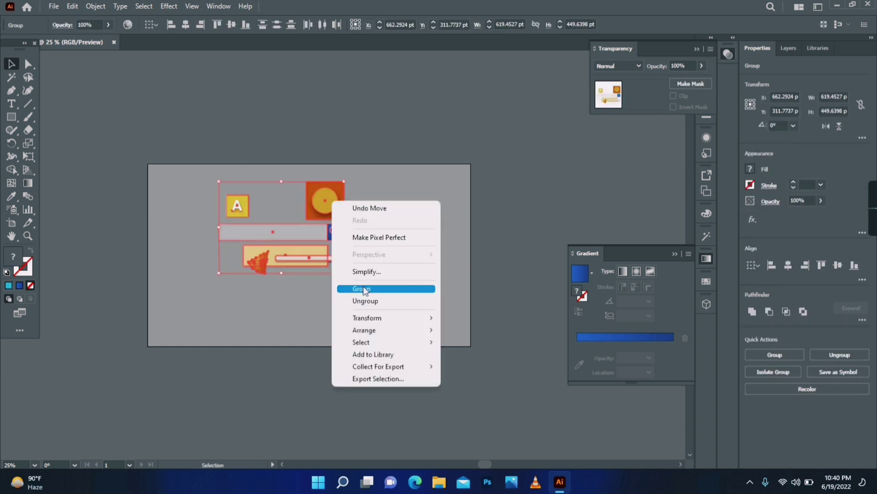
{"action": "left_click", "coordinate": [364, 288]}
{"action": "left_click_drag", "start_coordinate": [310, 234], "coordinate": [386, 257]}
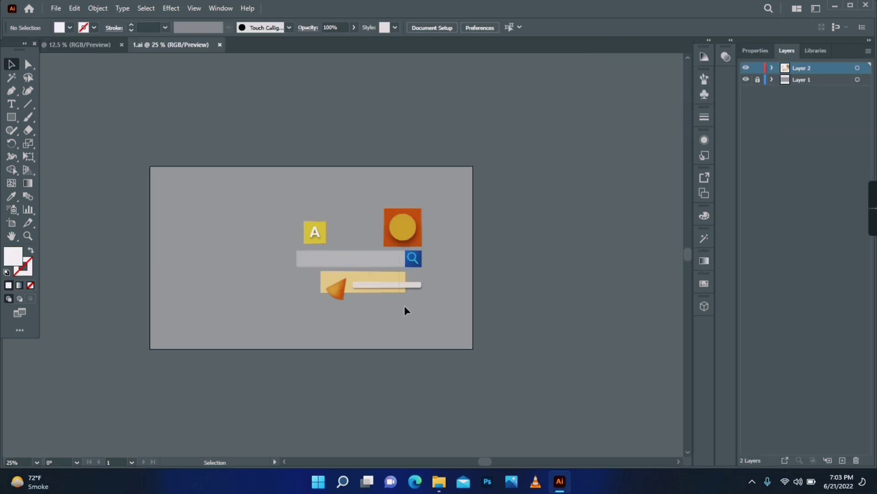
- Copy the grouped shapes and paste them in front in the character illustration document
{"action": "key", "text": "ctrl+a"}
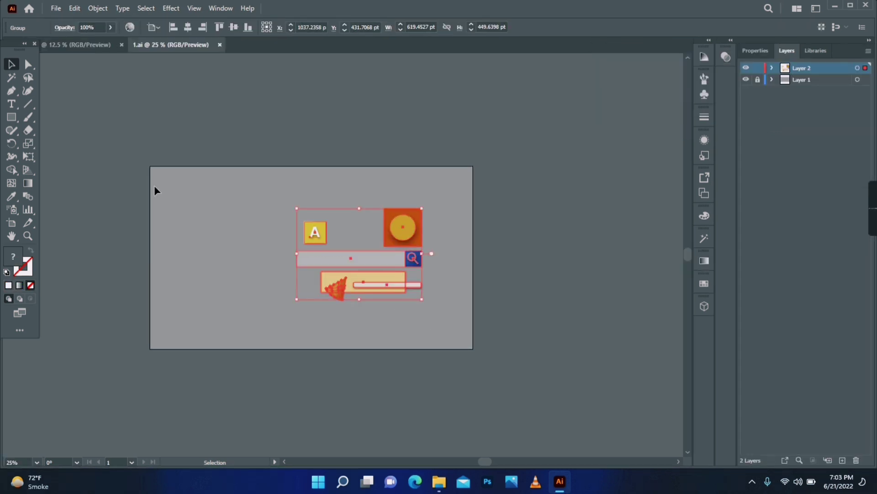
{"action": "left_click", "coordinate": [74, 8]}
{"action": "left_click", "coordinate": [105, 63]}
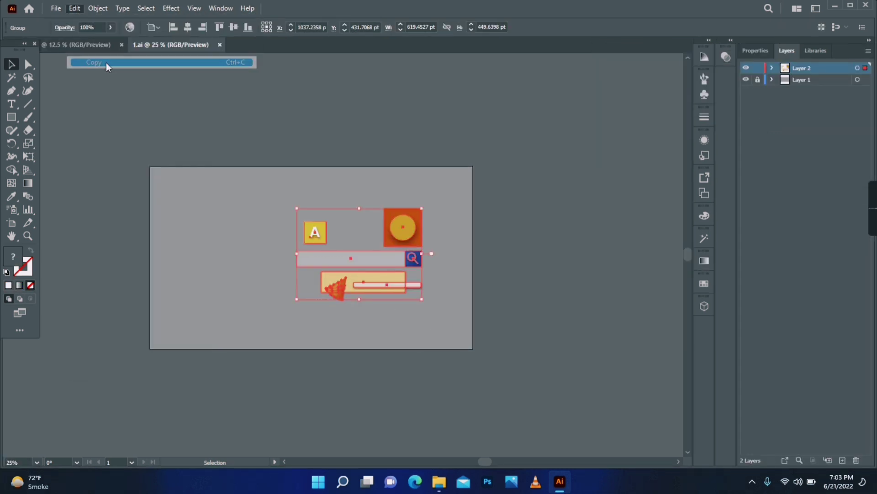
{"action": "left_click", "coordinate": [64, 46]}
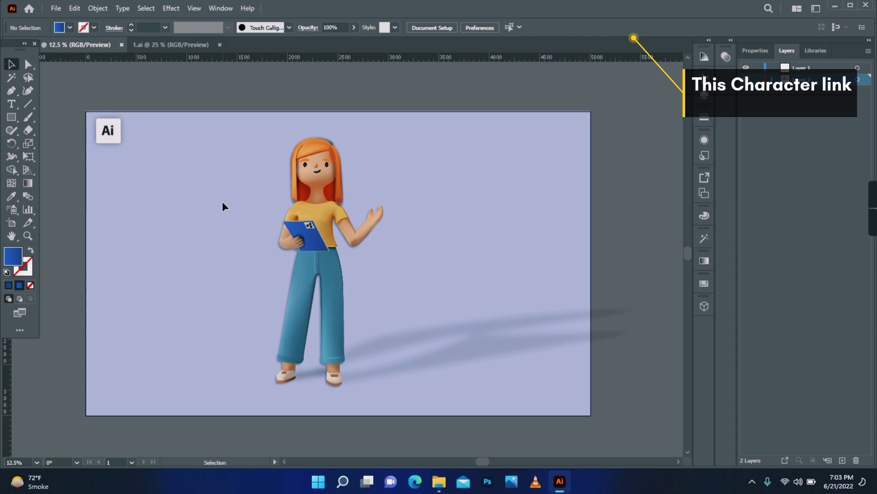
{"action": "left_click", "coordinate": [75, 10]}
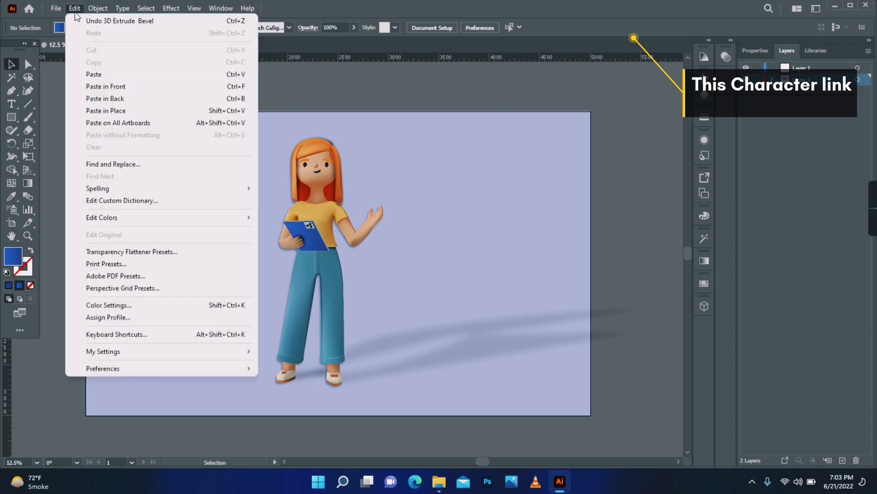
{"action": "left_click", "coordinate": [115, 87]}
- Enlarge the pasted group to about 1497 by 1087 px, move it over the character's lower body and ungroup it
{"action": "left_click_drag", "start_coordinate": [225, 180], "coordinate": [311, 254]}
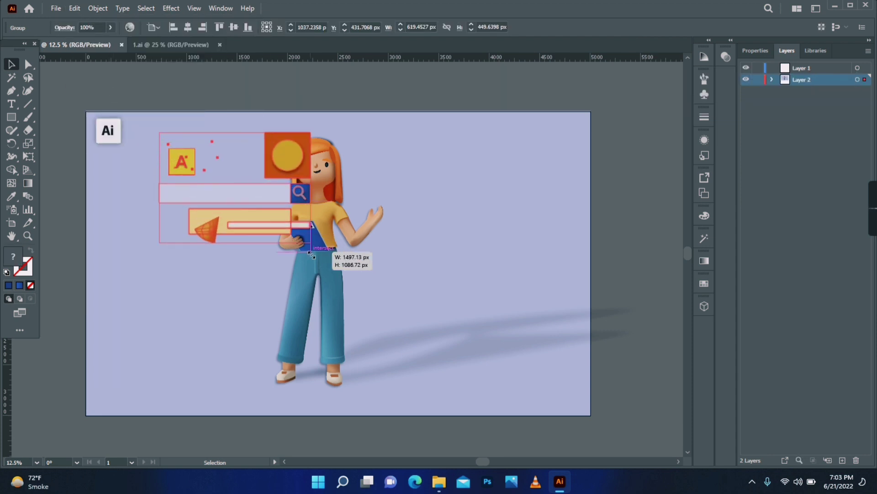
{"action": "left_click_drag", "start_coordinate": [261, 198], "coordinate": [337, 288]}
{"action": "right_click", "coordinate": [371, 240]}
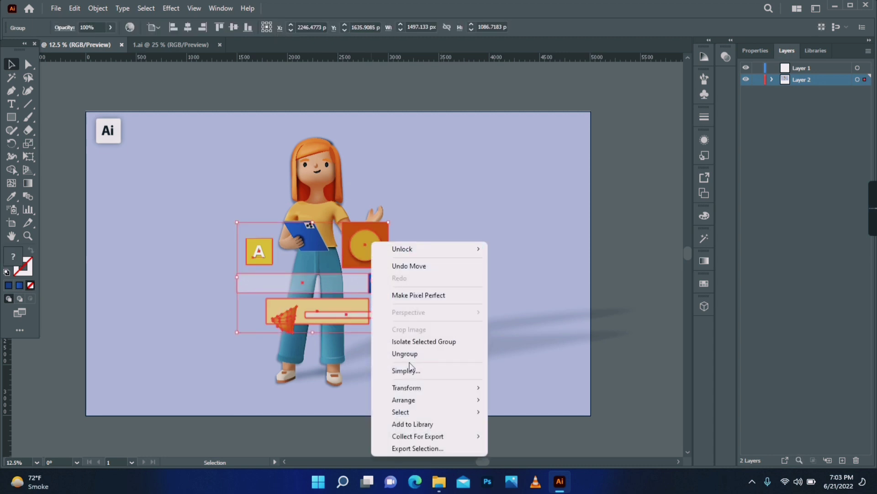
{"action": "left_click", "coordinate": [407, 353]}
{"action": "left_click", "coordinate": [364, 443]}
- Swap the letter tile and the orange square to opposite sides of the character, with the square slightly smaller
{"action": "left_click_drag", "start_coordinate": [259, 250], "coordinate": [427, 228]}
{"action": "left_click_drag", "start_coordinate": [376, 250], "coordinate": [258, 238]}
{"action": "left_click", "coordinate": [425, 228]}
{"action": "left_click_drag", "start_coordinate": [426, 225], "coordinate": [381, 238]}
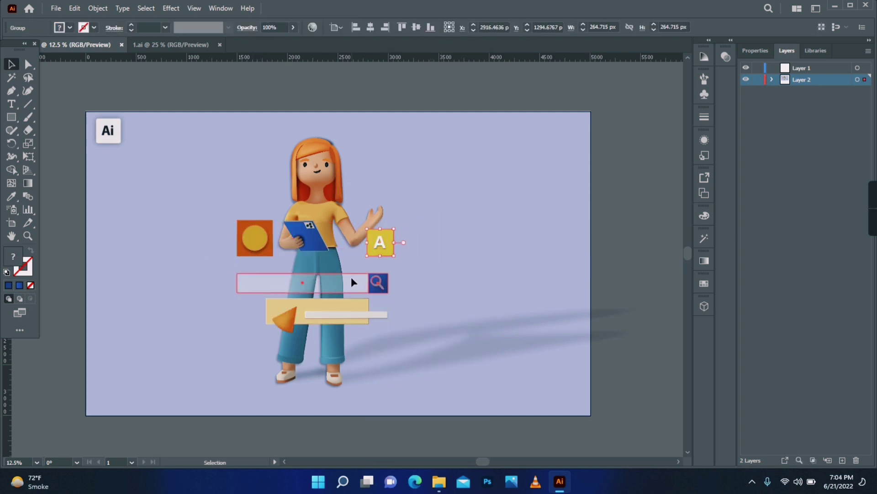
- Enlarge the search bar to about 1664 by 216 px across the hips and reposition the tile, orange square and beige artwork around it
{"action": "left_click_drag", "start_coordinate": [351, 279], "coordinate": [358, 278]}
{"action": "left_click_drag", "start_coordinate": [381, 236], "coordinate": [396, 187]}
{"action": "left_click_drag", "start_coordinate": [361, 282], "coordinate": [362, 266]}
{"action": "left_click_drag", "start_coordinate": [247, 238], "coordinate": [250, 226]}
{"action": "left_click", "coordinate": [386, 268]}
{"action": "left_click_drag", "start_coordinate": [397, 277], "coordinate": [413, 282]}
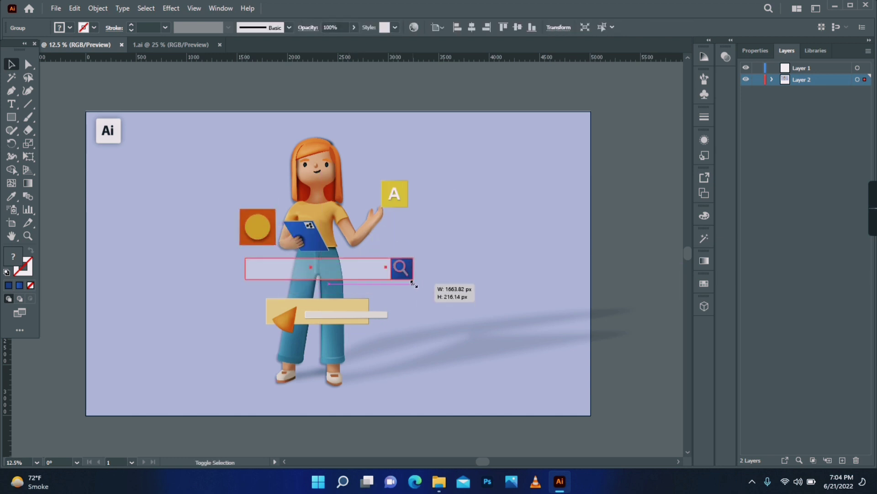
{"action": "left_click_drag", "start_coordinate": [325, 307], "coordinate": [346, 295]}
{"action": "left_click_drag", "start_coordinate": [364, 261], "coordinate": [354, 263]}
- Enlarge the search bar further and fine-tune the placement of the tile beside the raised hand, the orange square and the beige artwork
{"action": "left_click_drag", "start_coordinate": [395, 194], "coordinate": [389, 234]}
{"action": "left_click", "coordinate": [388, 269]}
{"action": "left_click_drag", "start_coordinate": [404, 281], "coordinate": [418, 284]}
{"action": "left_click_drag", "start_coordinate": [354, 270], "coordinate": [348, 265]}
{"action": "left_click_drag", "start_coordinate": [389, 237], "coordinate": [400, 224]}
{"action": "left_click_drag", "start_coordinate": [261, 227], "coordinate": [250, 218]}
{"action": "left_click_drag", "start_coordinate": [383, 299], "coordinate": [383, 303]}
{"action": "left_click", "coordinate": [430, 290]}
- Copy the character and paste the duplicate in front of the original
{"action": "left_click", "coordinate": [333, 350]}
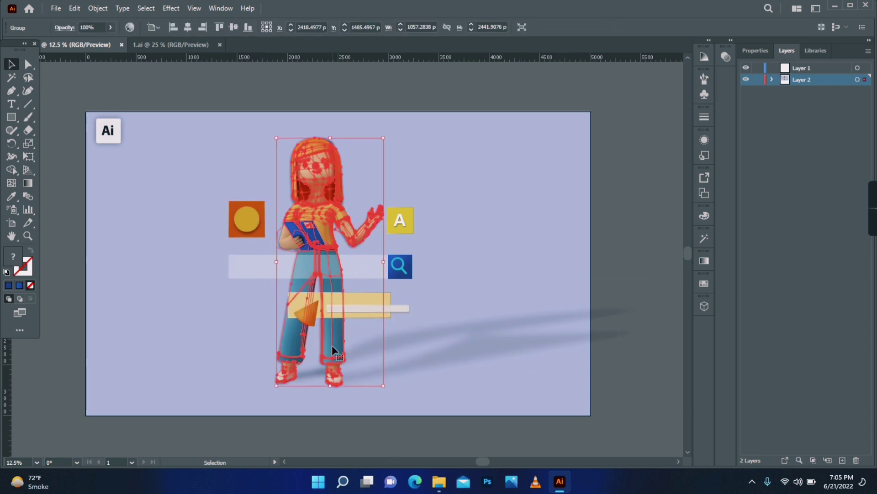
{"action": "left_click", "coordinate": [74, 8]}
{"action": "left_click", "coordinate": [74, 8]}
{"action": "left_click", "coordinate": [75, 8]}
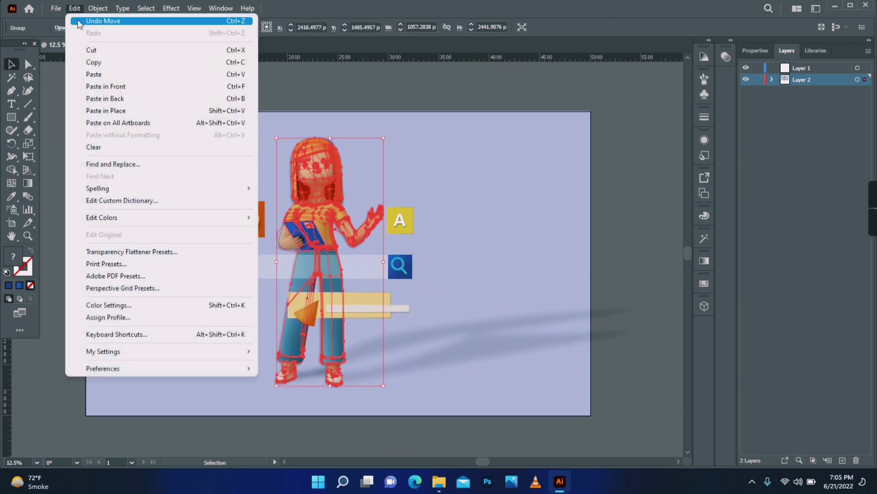
{"action": "left_click", "coordinate": [106, 87]}
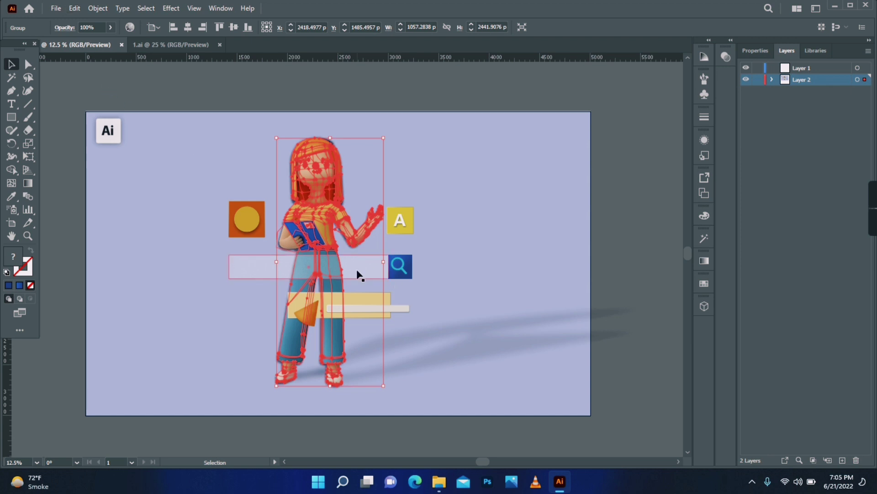
- Ungroup the search bar twice so its translucent strip is separate from the magnifier square
{"action": "left_click", "coordinate": [356, 271]}
{"action": "right_click", "coordinate": [360, 270]}
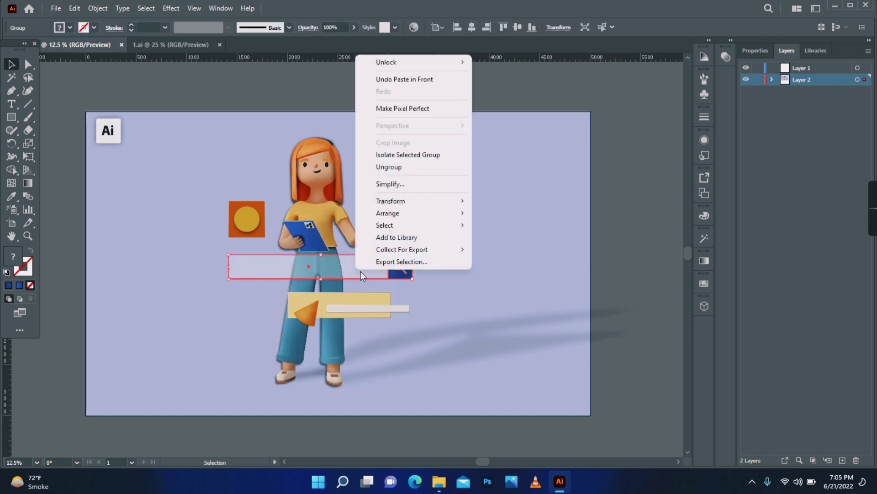
{"action": "left_click", "coordinate": [405, 168]}
{"action": "left_click", "coordinate": [493, 172]}
{"action": "left_click", "coordinate": [328, 262]}
{"action": "right_click", "coordinate": [328, 262]}
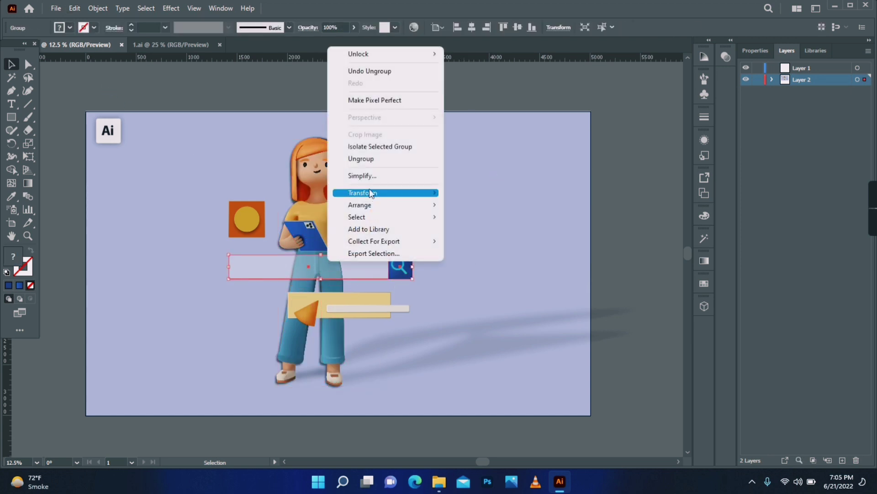
{"action": "left_click", "coordinate": [399, 159]}
- Copy the translucent strip rectangle and paste the duplicate in front
{"action": "left_click", "coordinate": [334, 267]}
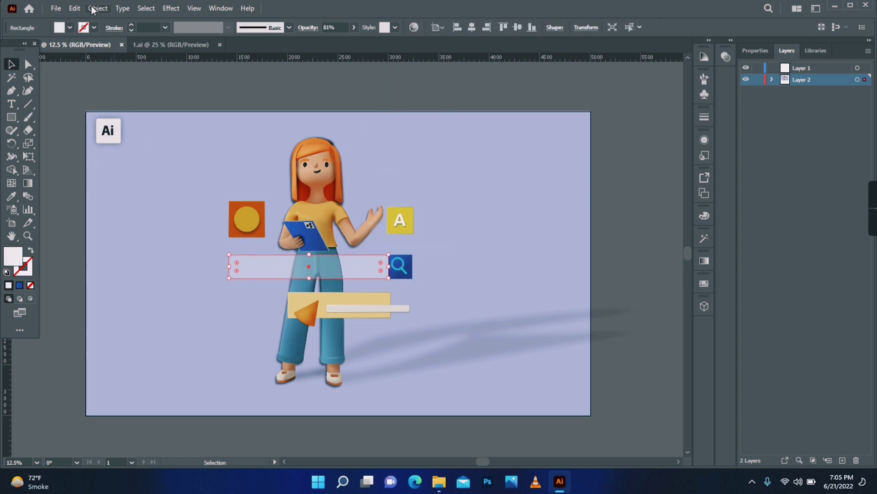
{"action": "left_click", "coordinate": [75, 8]}
{"action": "left_click", "coordinate": [96, 62]}
{"action": "left_click", "coordinate": [77, 9]}
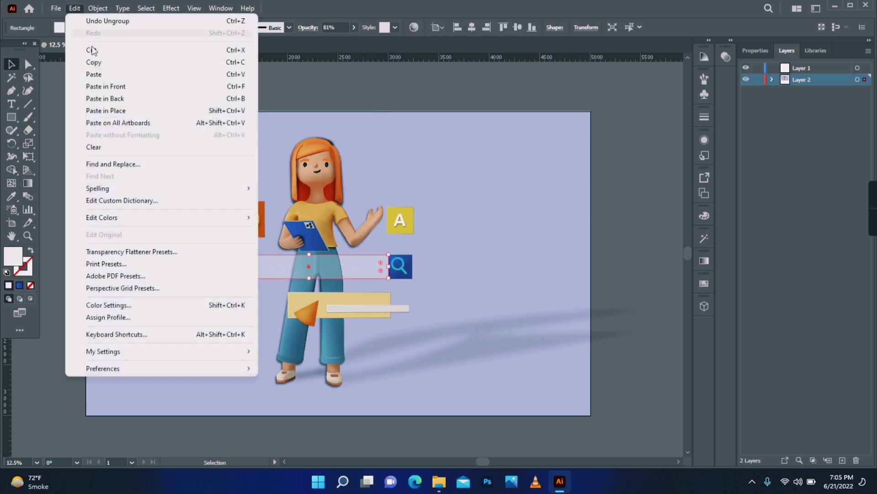
{"action": "left_click", "coordinate": [106, 91]}
- Apply a Gaussian Blur to the duplicated character with the radius reduced below the preset value
{"action": "left_click", "coordinate": [315, 343]}
{"action": "left_click", "coordinate": [171, 8]}
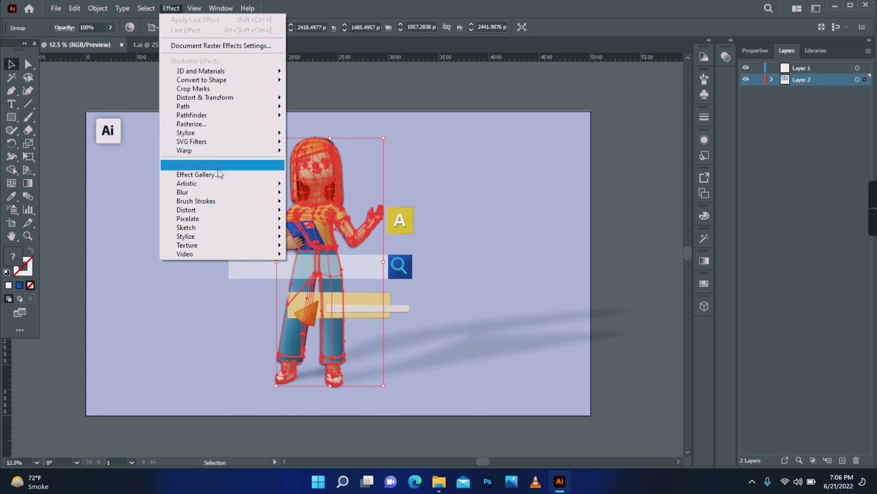
{"action": "mouse_move", "coordinate": [252, 193]}
{"action": "left_click", "coordinate": [316, 193]}
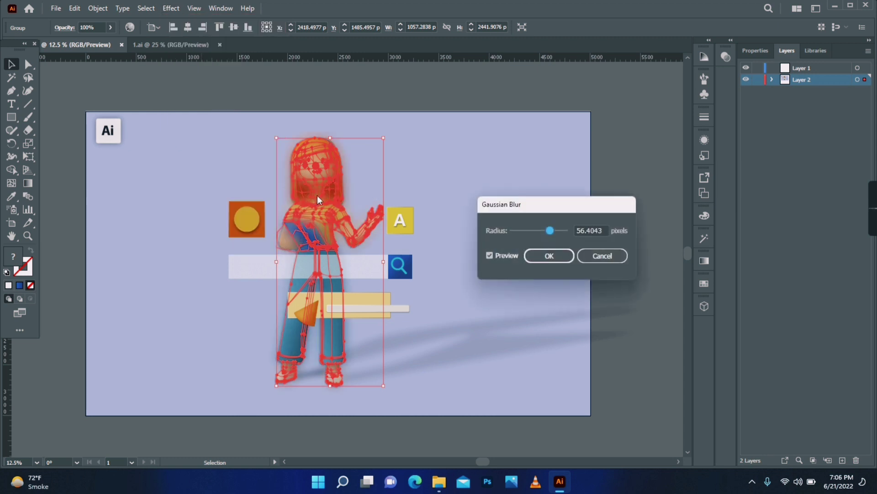
{"action": "left_click_drag", "start_coordinate": [548, 232], "coordinate": [542, 232]}
{"action": "left_click", "coordinate": [548, 256]}
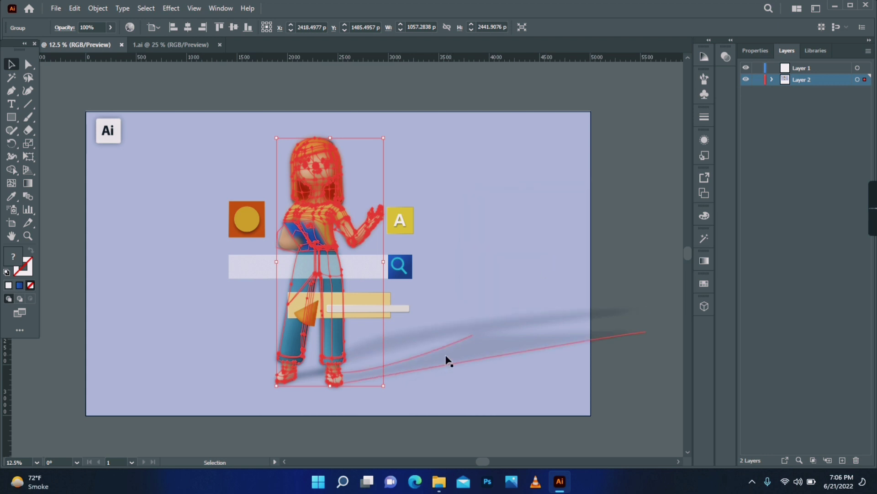
- Make a clipping mask from the strip rectangle and the blurred character duplicate
{"action": "left_click", "coordinate": [346, 275], "text": "shift"}
{"action": "right_click", "coordinate": [313, 270]}
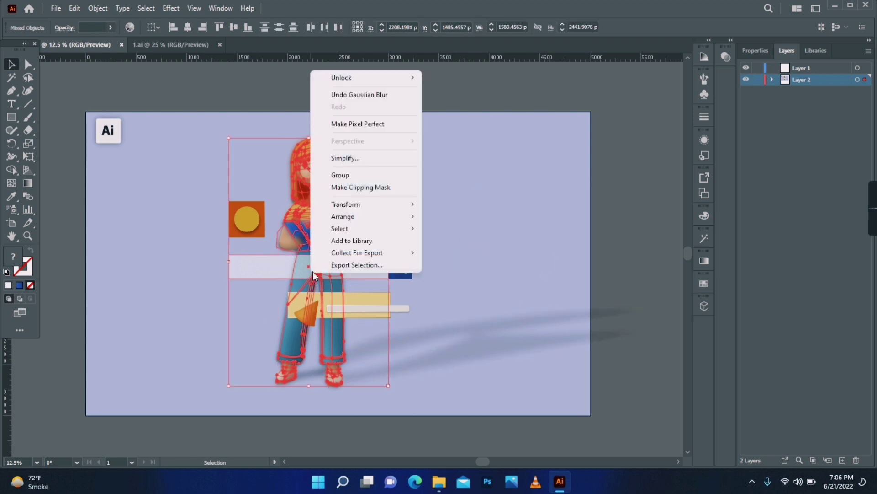
{"action": "left_click", "coordinate": [361, 187]}
{"action": "left_click", "coordinate": [323, 442]}
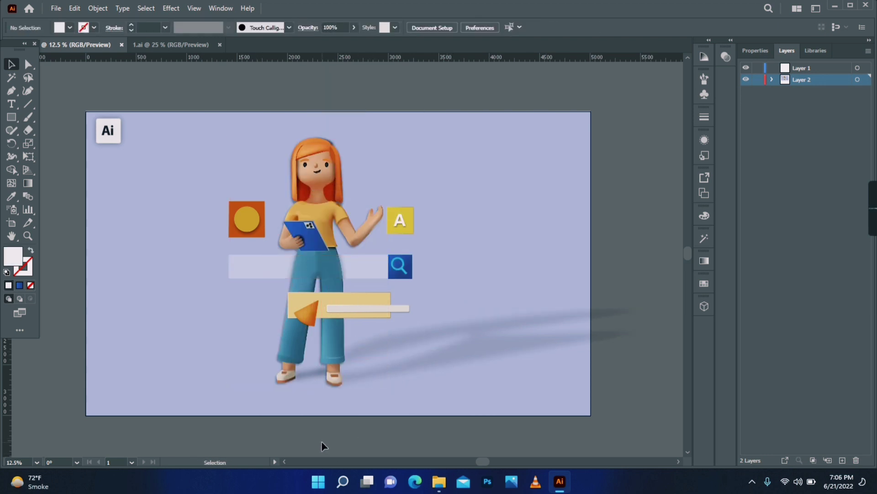
{"action": "left_click", "coordinate": [324, 282]}
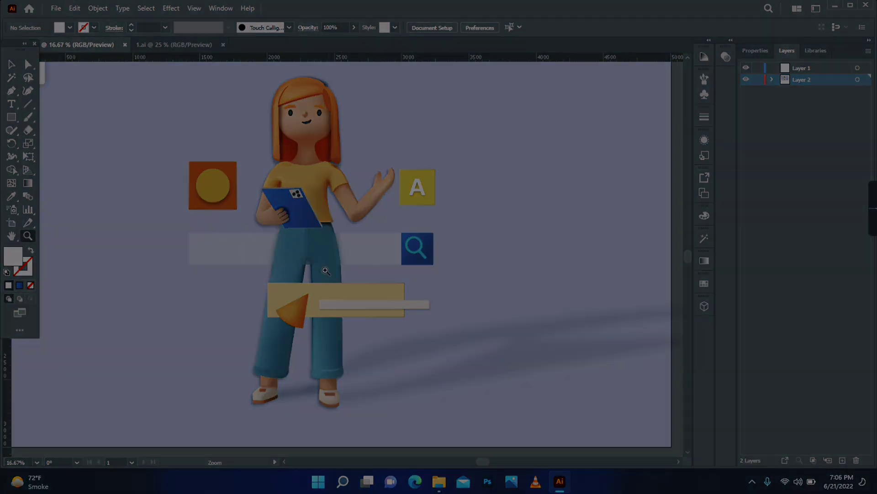